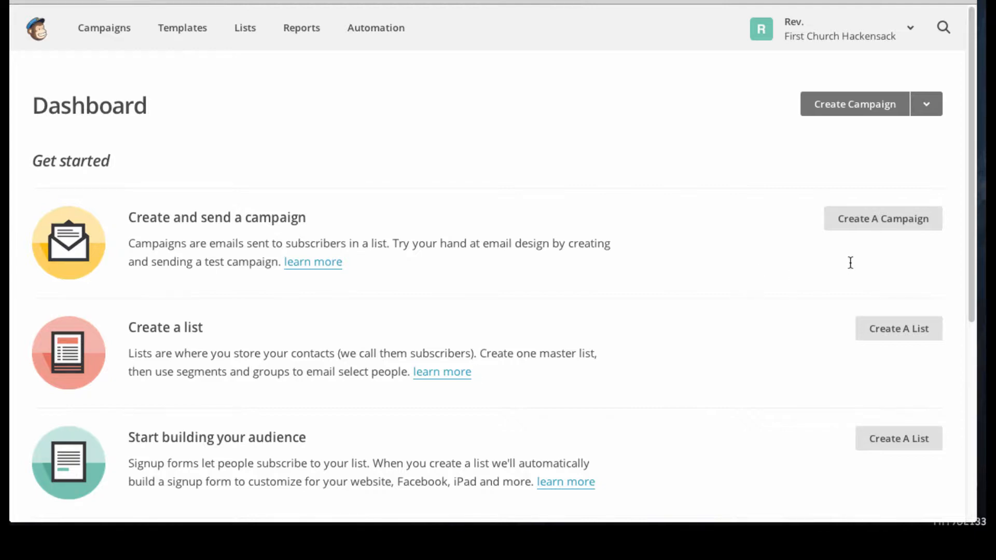
Step: Look over the getting-started options on the dashboard, from creating a campaign to inviting colleagues
click(969, 302)
click(971, 310)
scroll(497, 308, down, 1)
scroll(433, 319, down, 6)
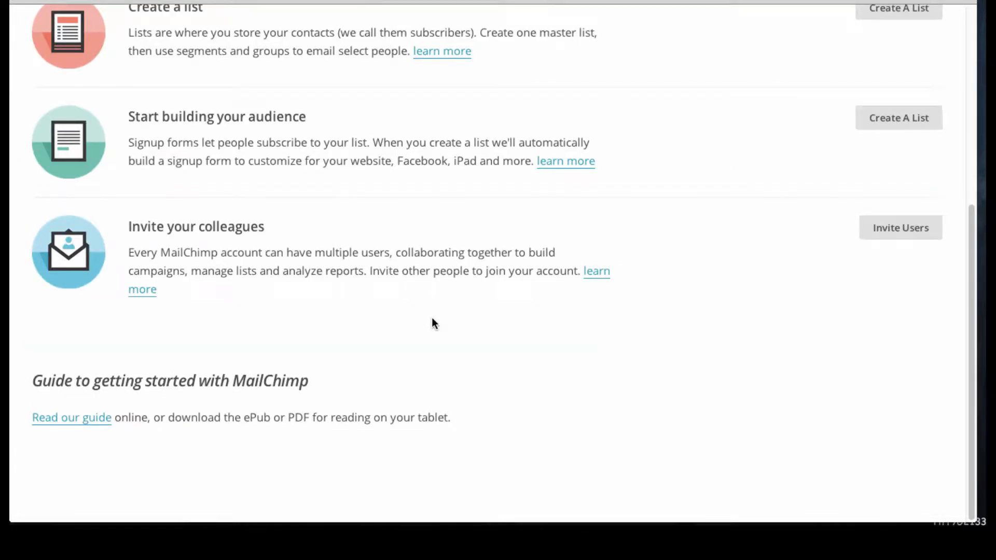
scroll(432, 318, up, 1)
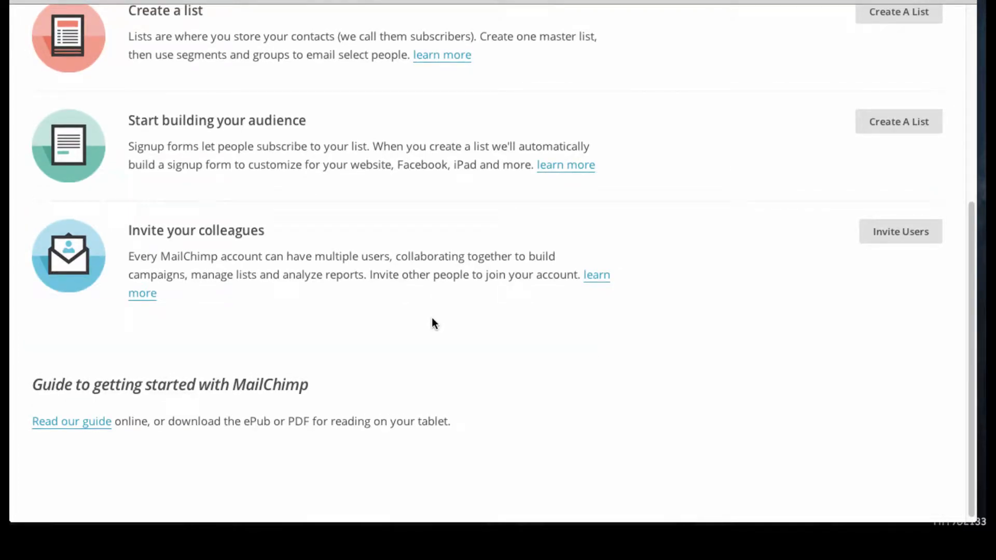
scroll(434, 322, up, 6)
scroll(435, 321, down, 6)
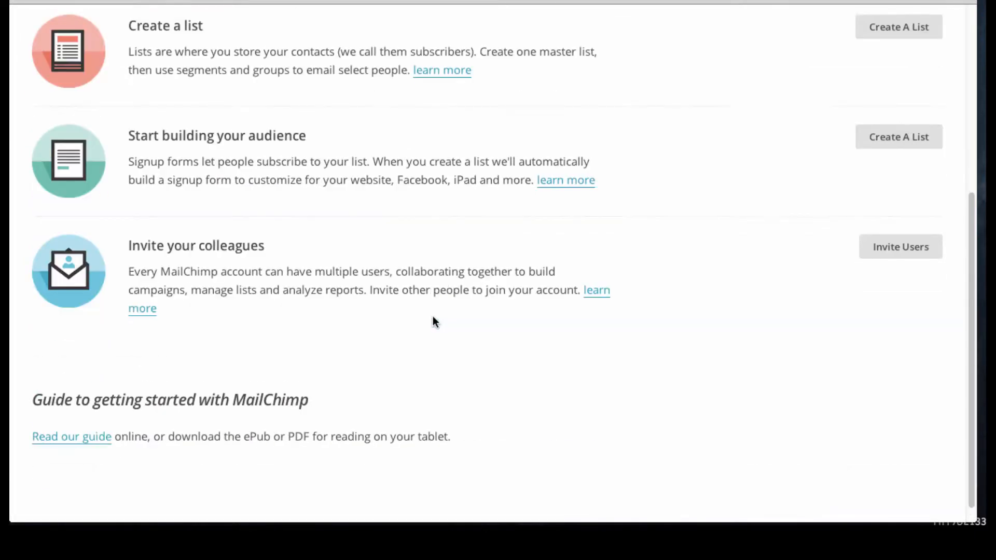
scroll(433, 316, up, 3)
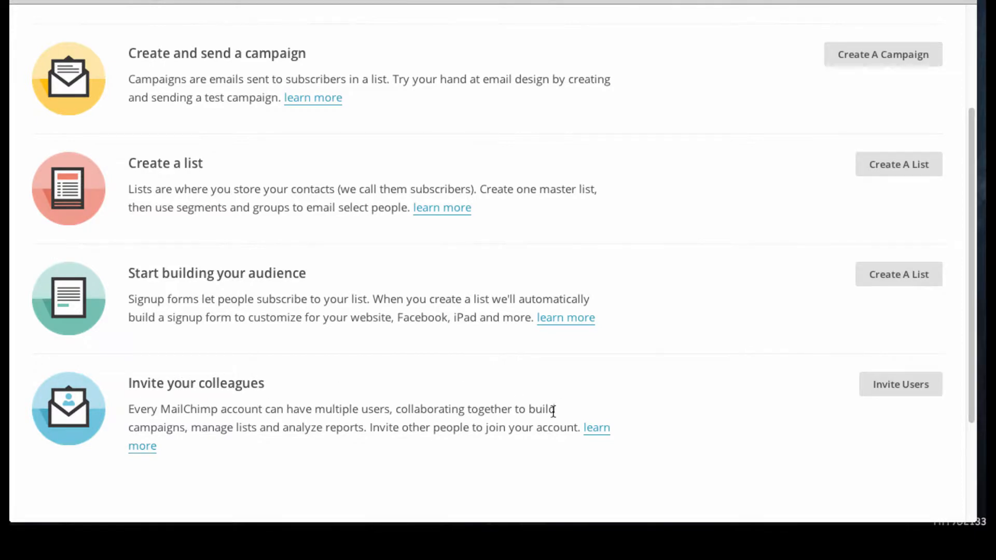
Step: Start creating a new subscriber list and name it "First Church List"
click(893, 164)
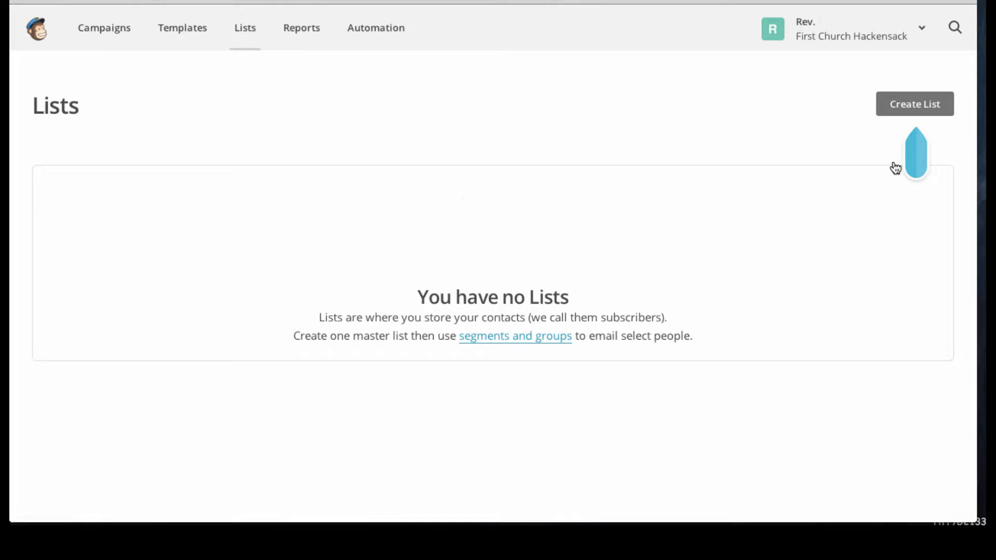
click(916, 105)
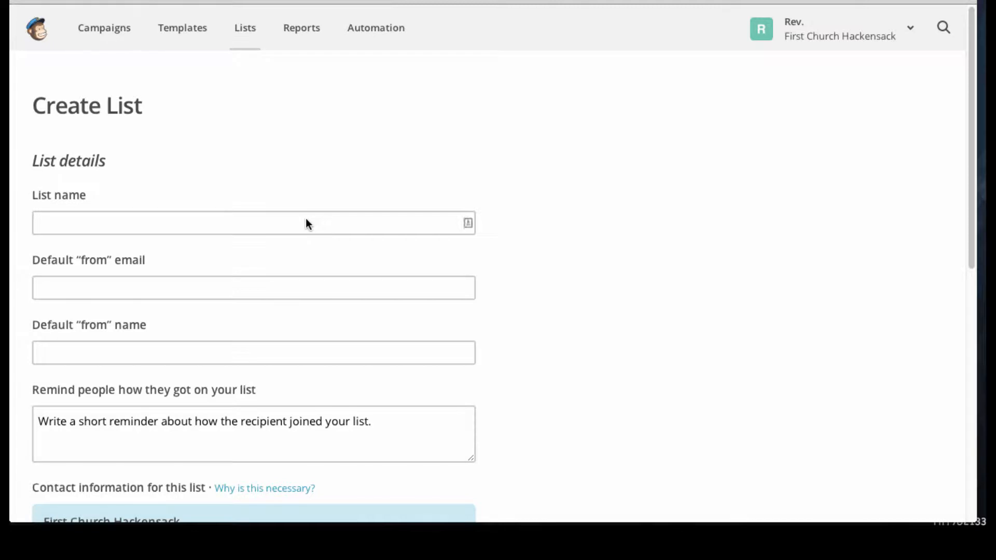
scroll(306, 218, down, 2)
click(265, 106)
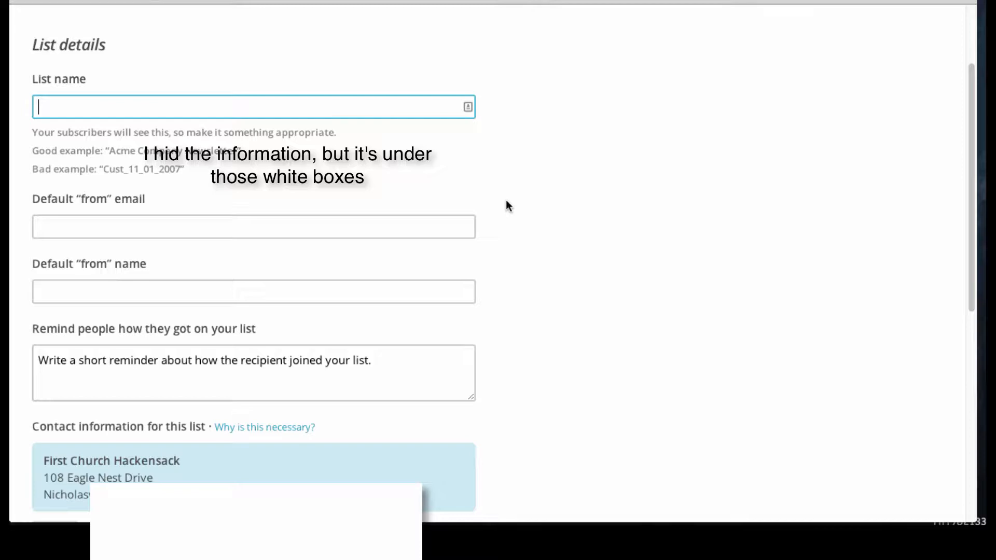
text(First Church List)
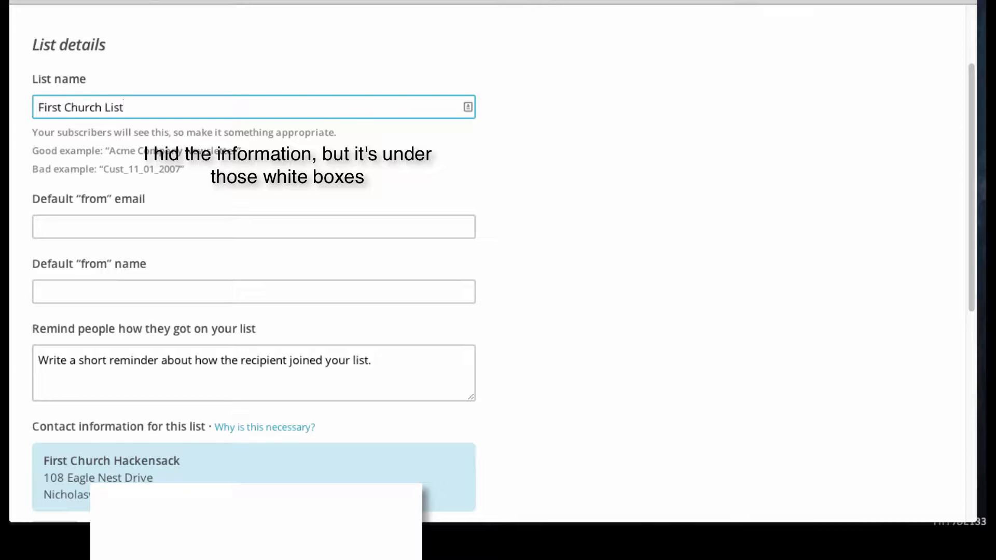
Step: Fill in the list's default "from" email address and default "from" name with the sender's details
click(129, 221)
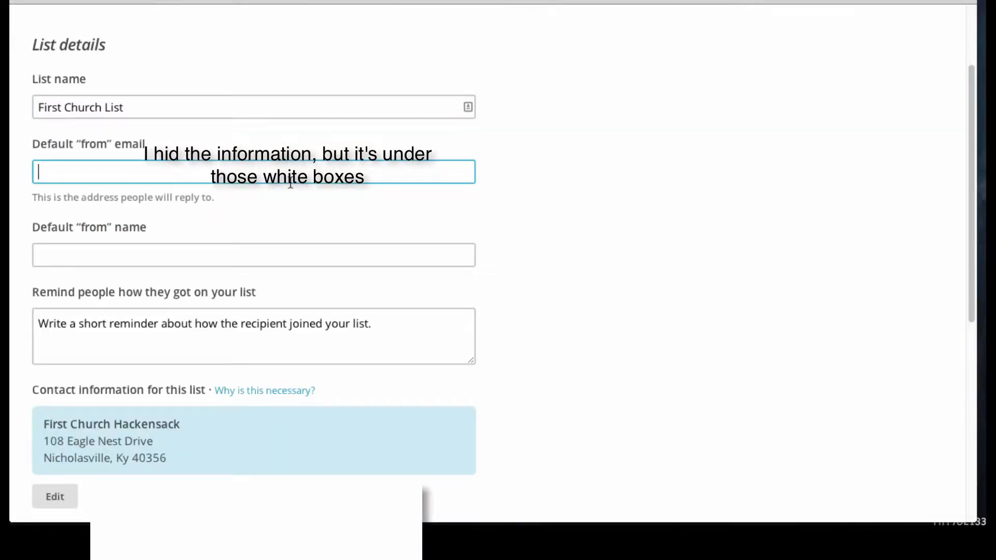
text(p)
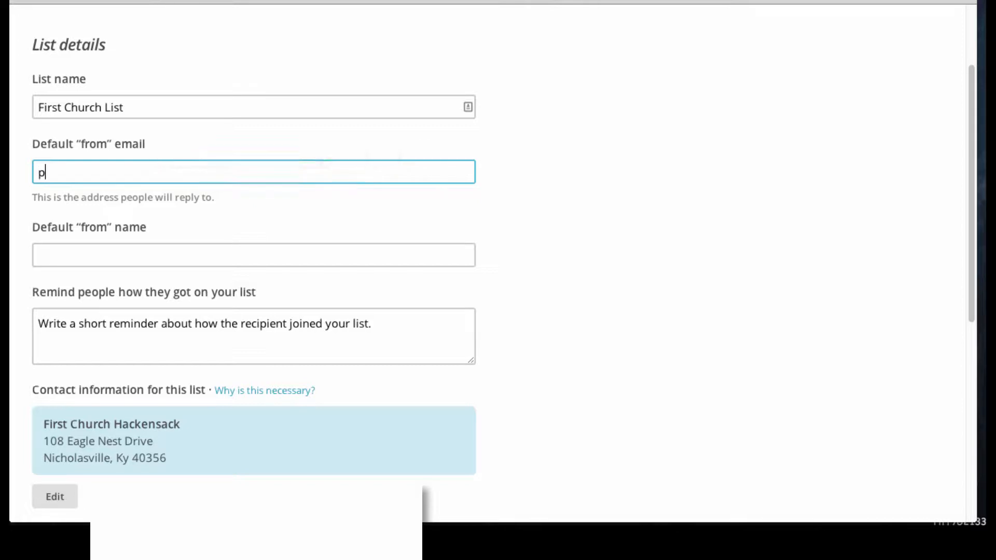
text(aul)
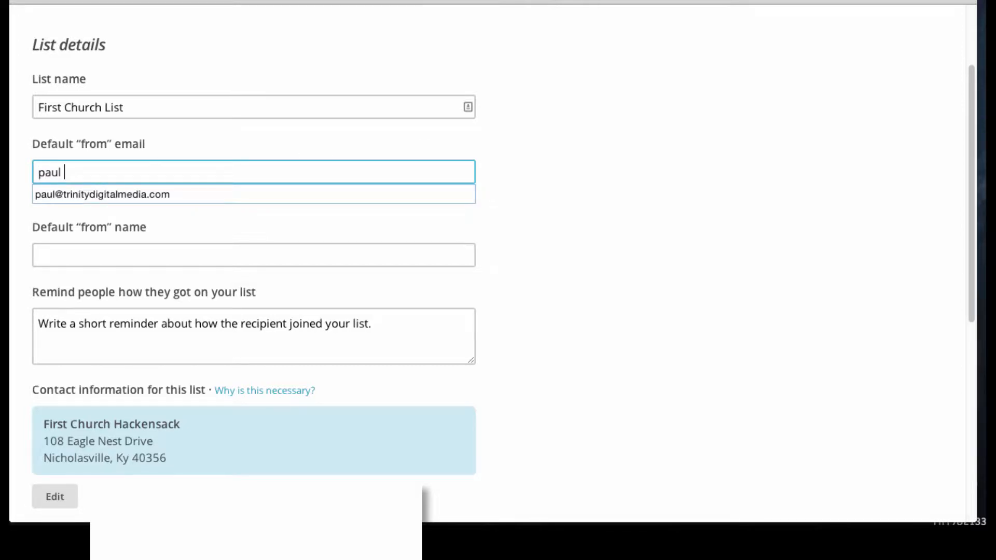
key(Down)
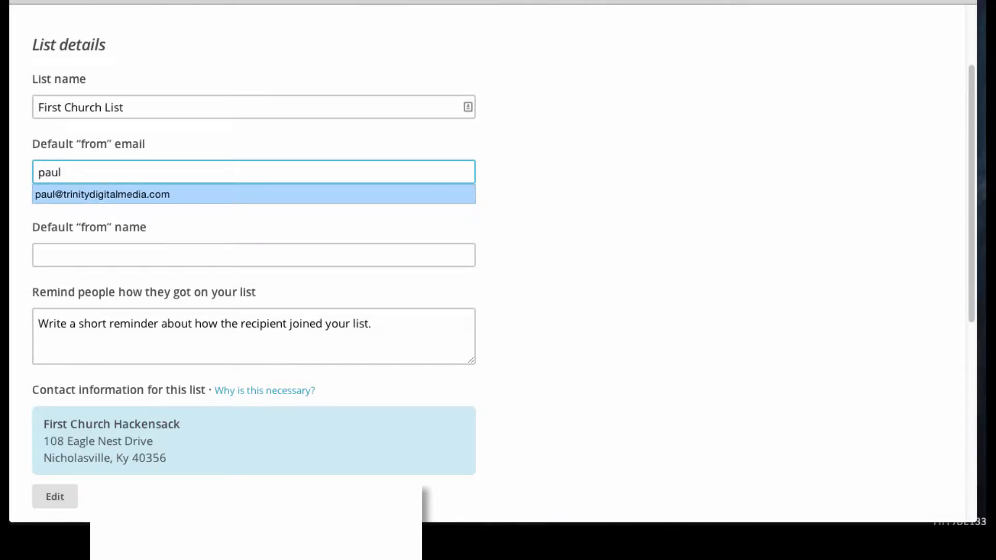
key(Return)
click(197, 259)
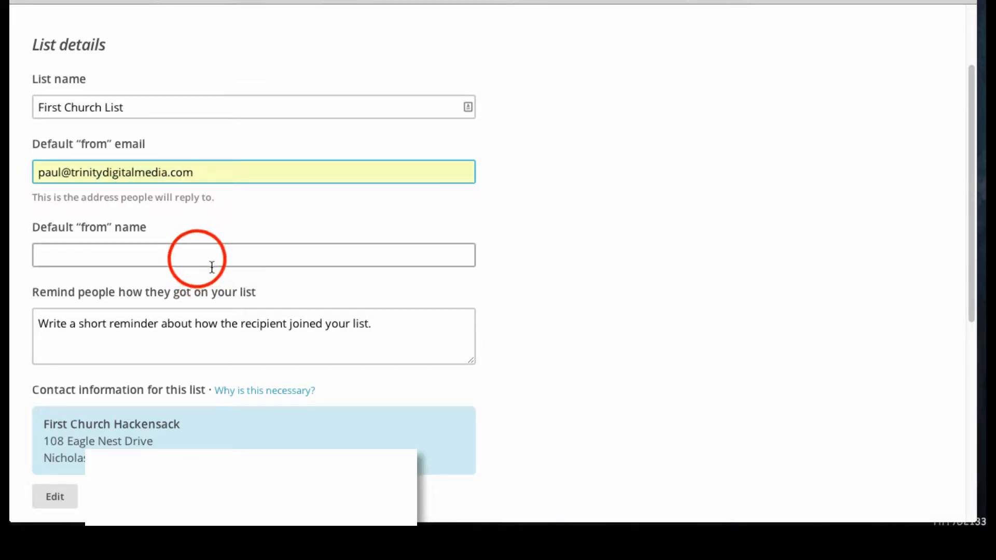
text(Rev. )
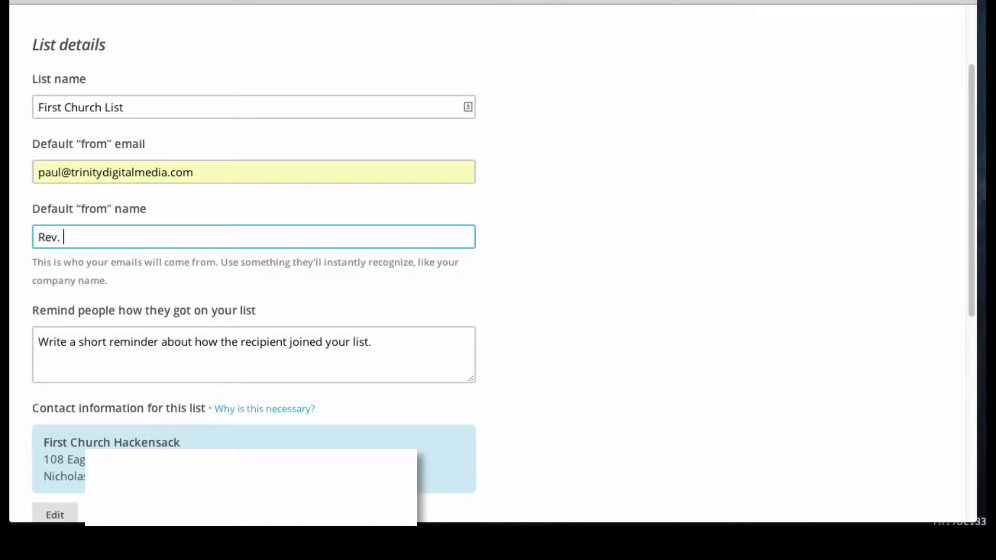
text(Lovejoy)
Step: Write the list's signup reminder as "You're getting this email because you wanted First Church Hackensack's Newsletter."
scroll(420, 336, down, 4)
click(370, 148)
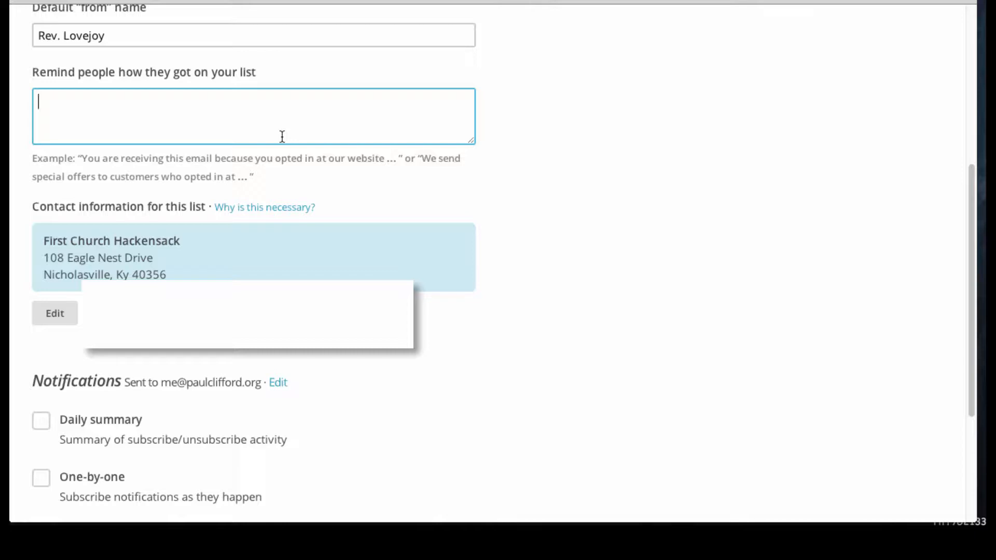
text(You're getting this eami)
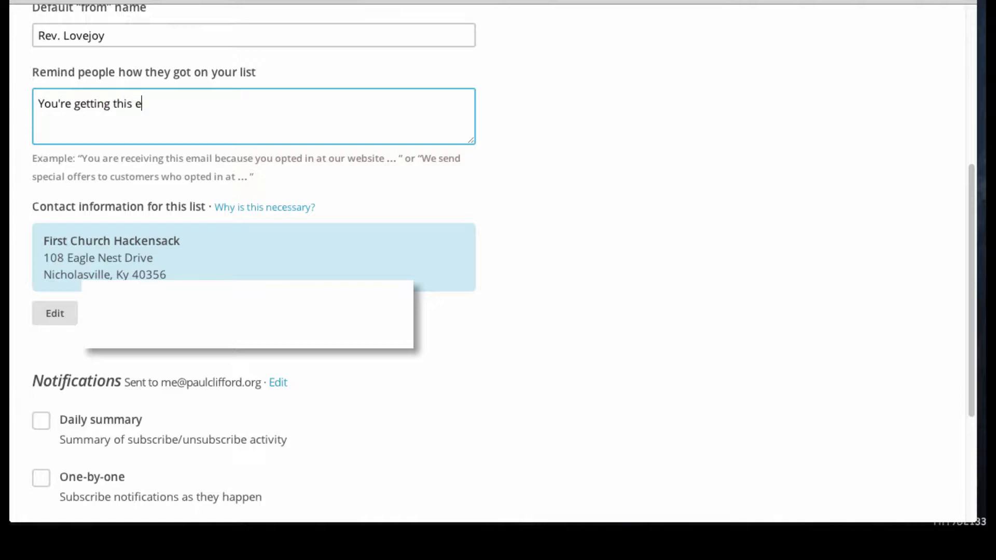
key(BackSpace)
key(BackSpace)
key(BackSpace)
key(BackSpace)
text(ema)
text(il)
text( beaa)
key(BackSpace)
key(BackSpace)
text(cause you)
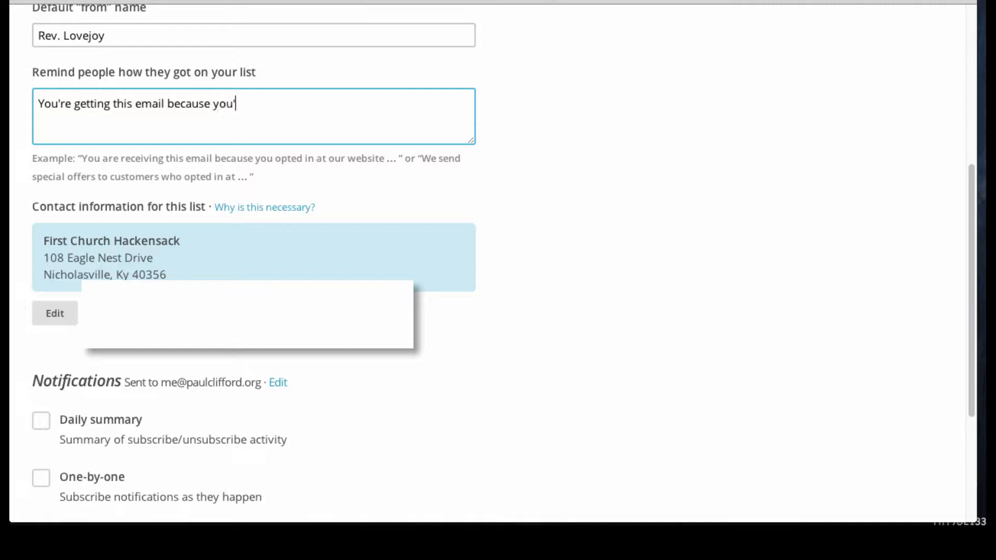
text( wanted First Ch)
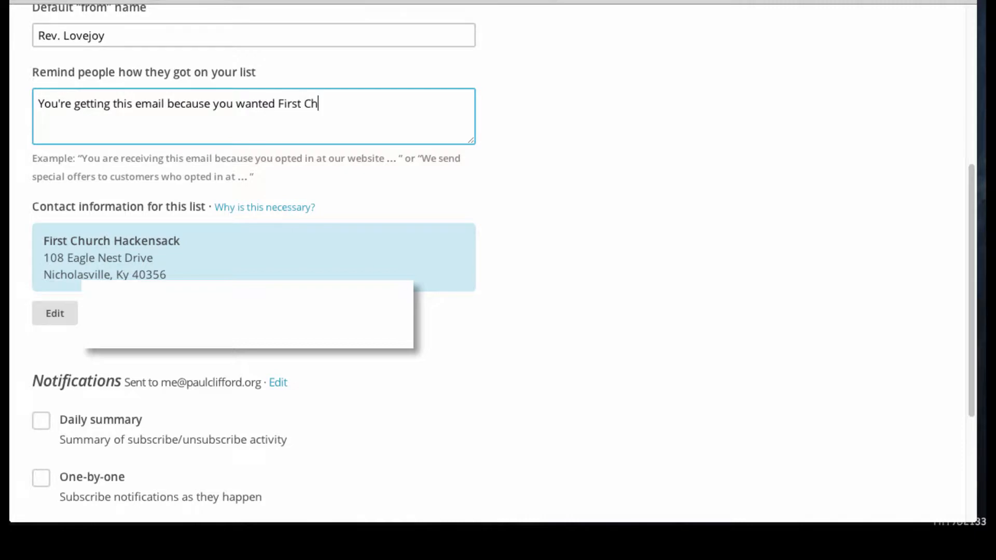
text(urch Hand)
key(BackSpace)
key(BackSpace)
text(ckensack's)
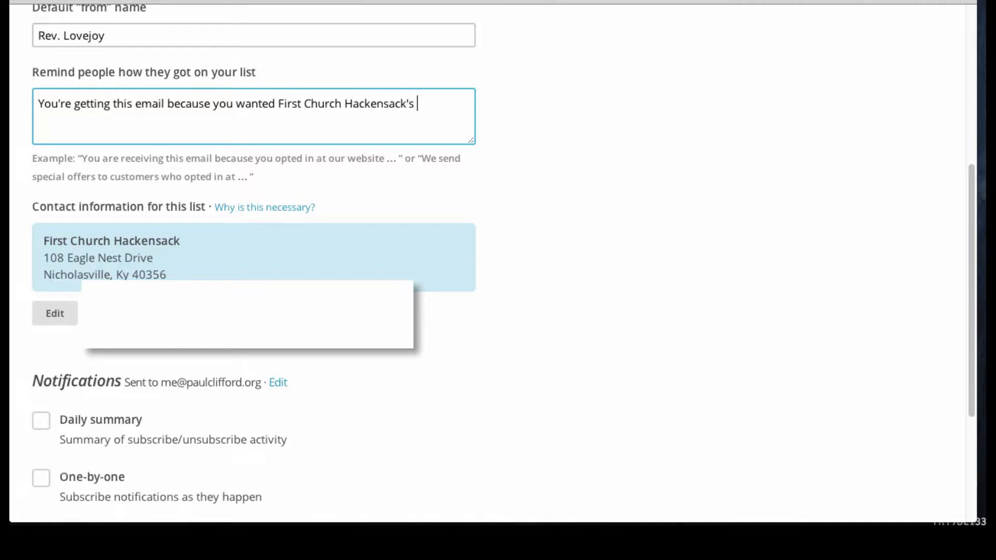
text( Newsletter.)
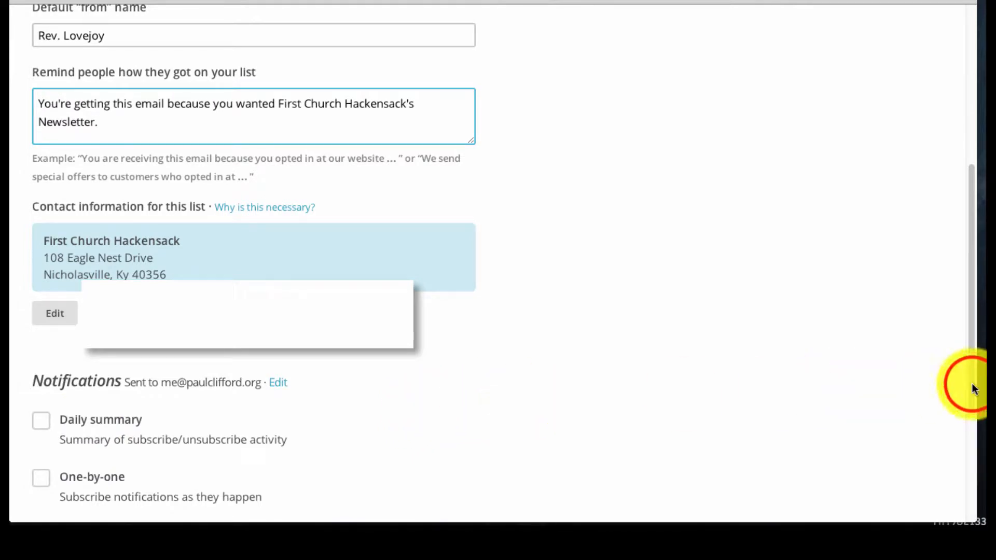
Step: Save the new list and dismiss the tip about searching within lists
drag(972, 383, 960, 523)
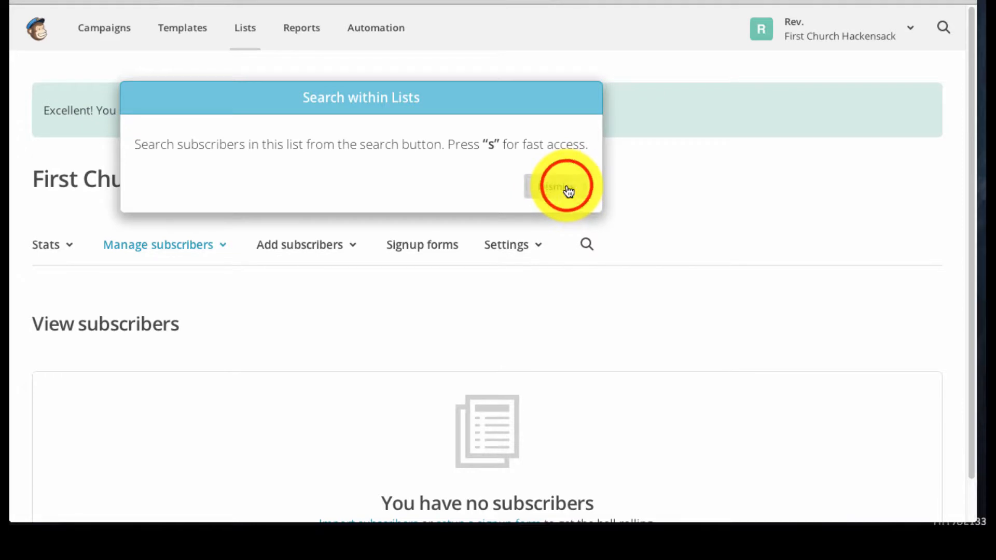
click(567, 191)
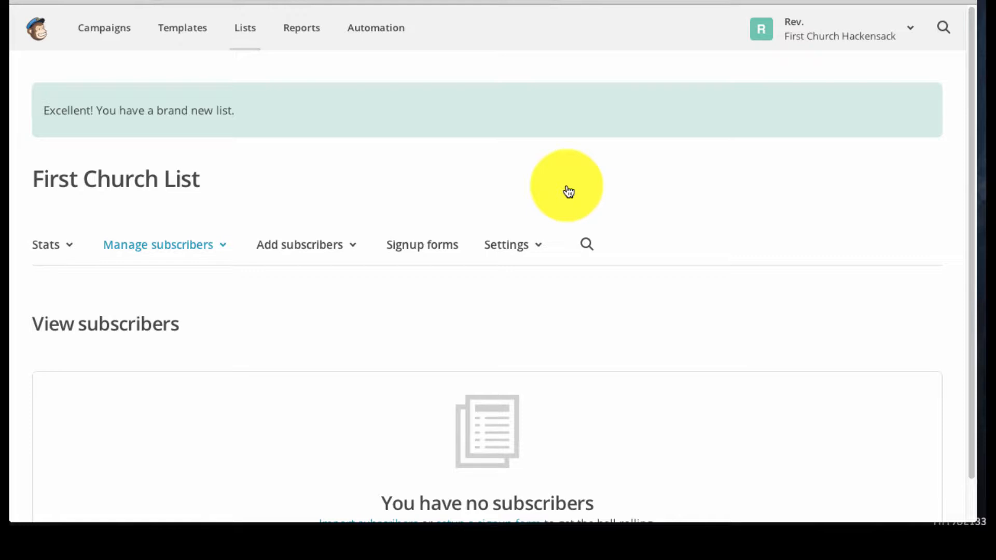
Step: View the options for adding or importing subscribers, and open the signup forms of First Church List
click(336, 251)
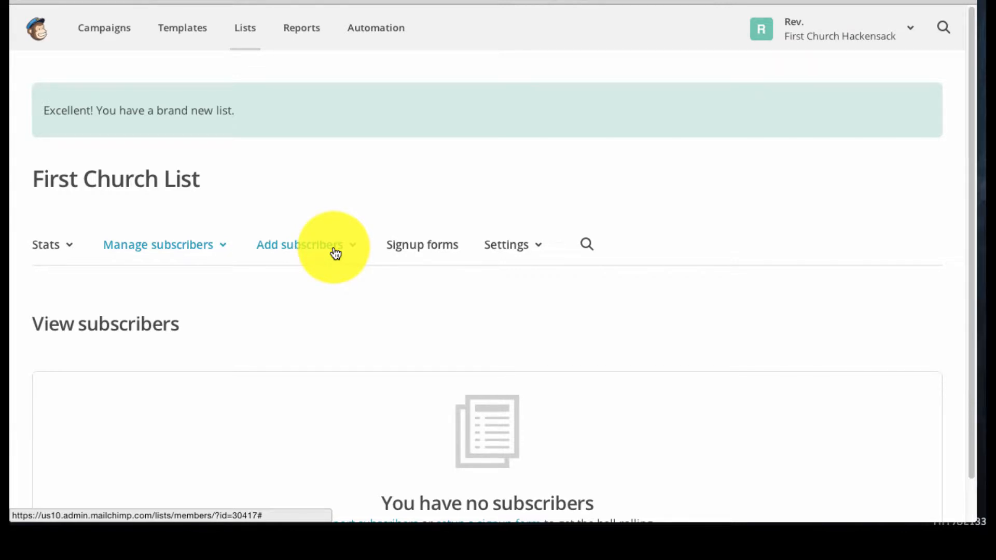
click(335, 253)
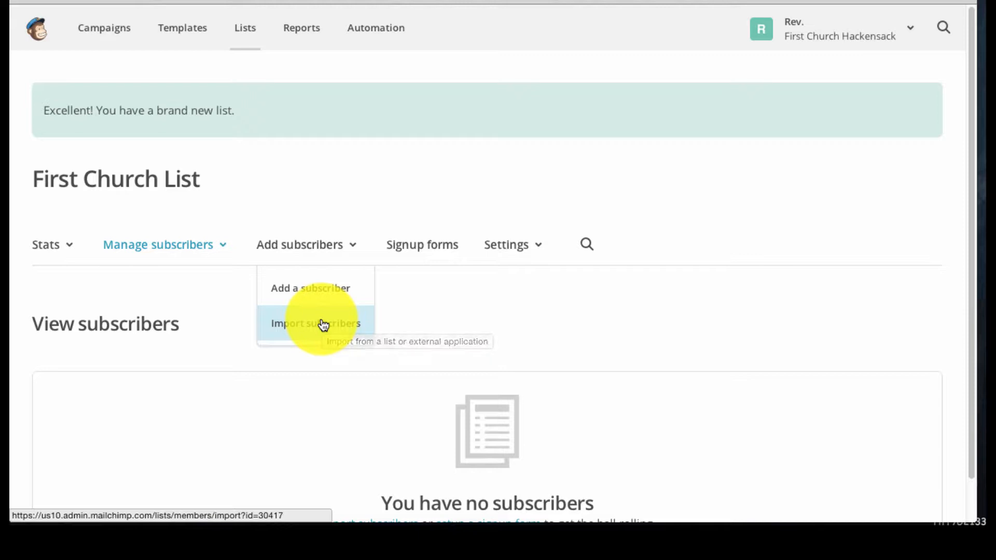
click(424, 245)
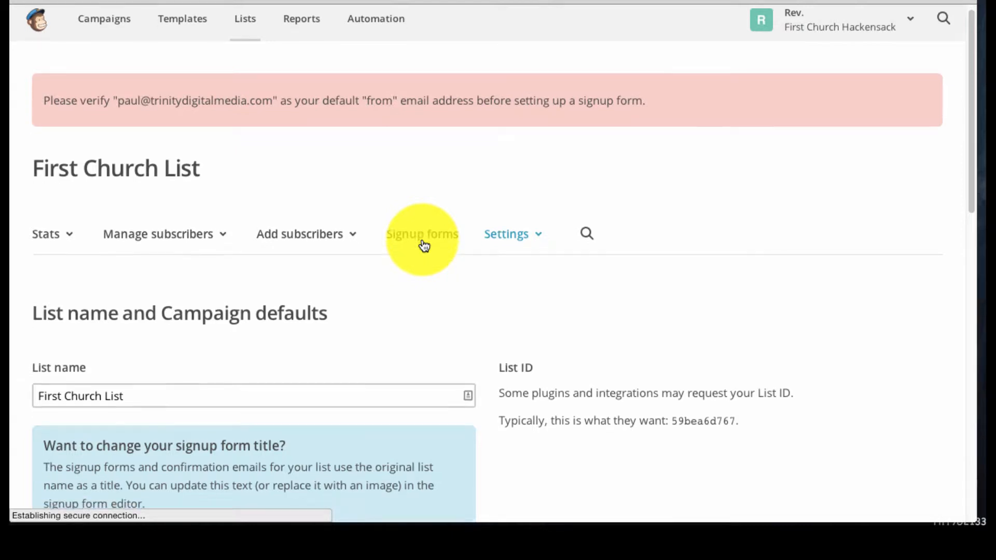
Step: Review the list name, campaign defaults and new subscriber notification settings, and save the list and campaign defaults
scroll(424, 245, down, 2)
scroll(424, 246, down, 3)
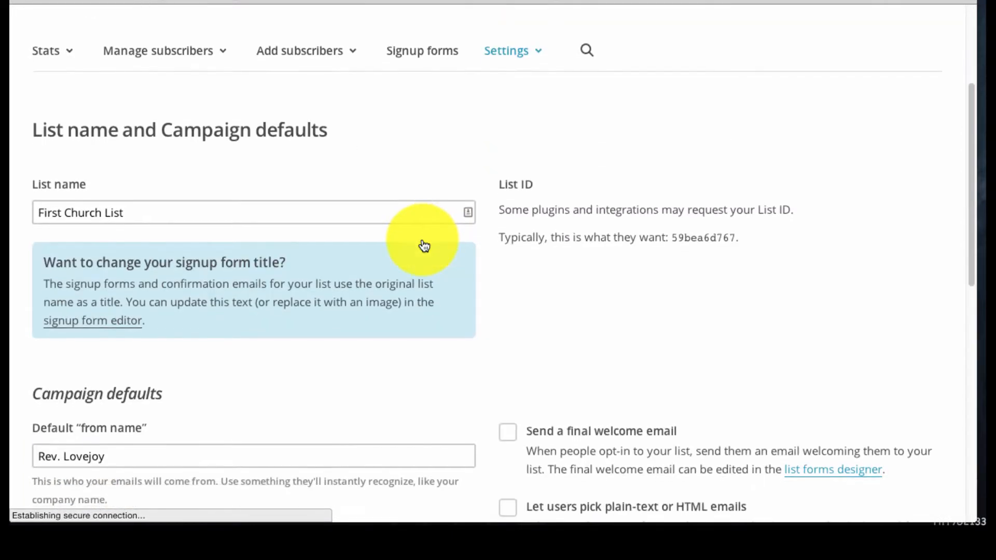
scroll(424, 245, down, 1)
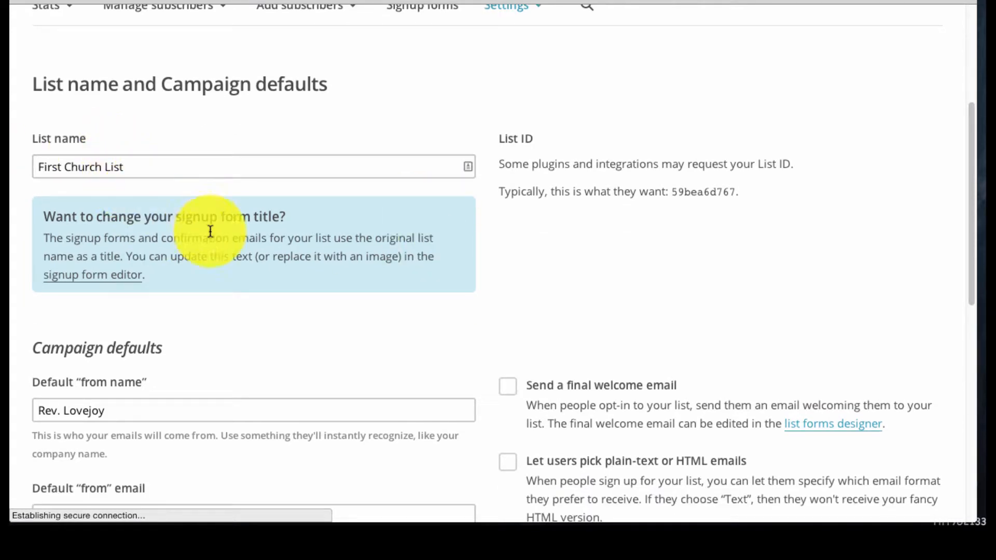
scroll(210, 231, down, 1)
scroll(210, 236, down, 1)
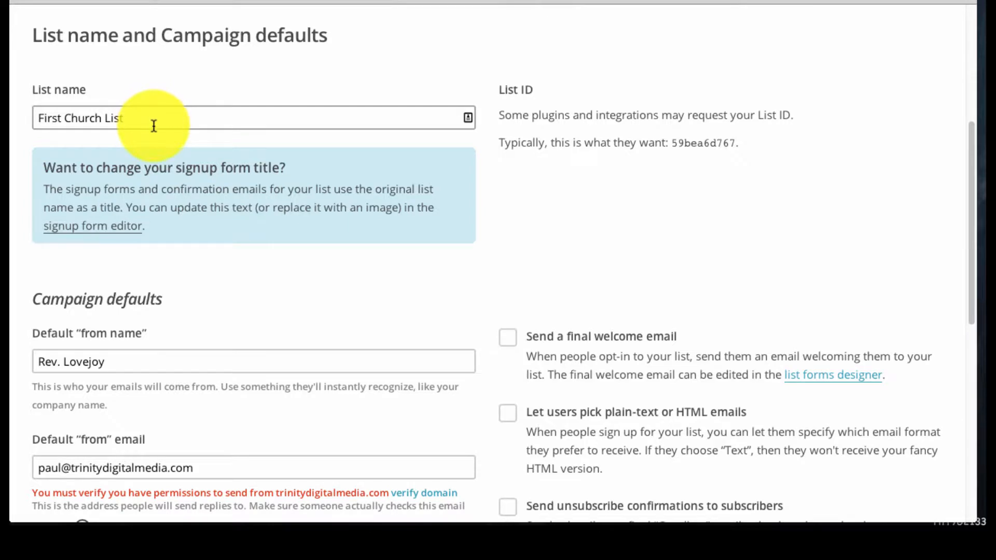
scroll(224, 304, down, 1)
scroll(226, 301, down, 2)
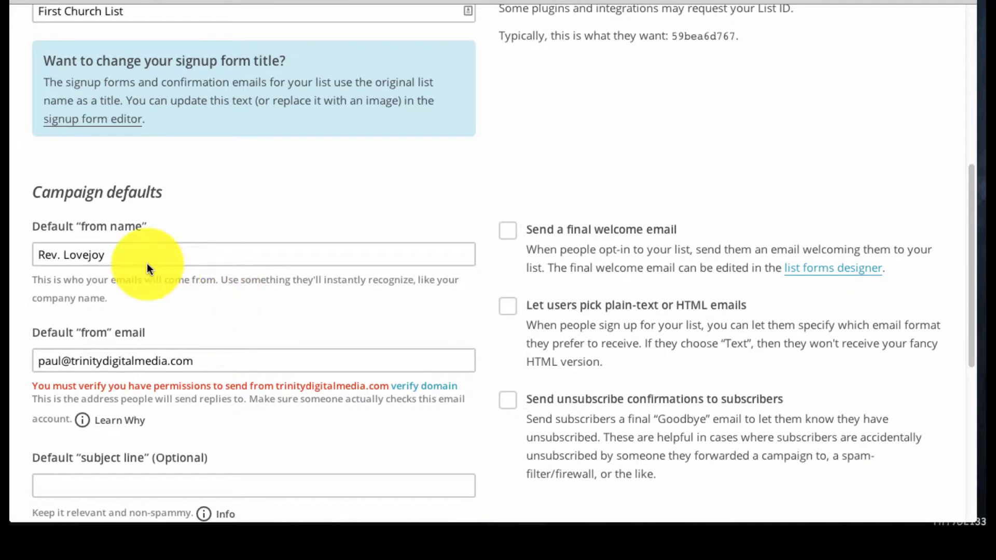
scroll(139, 251, down, 2)
scroll(204, 292, down, 1)
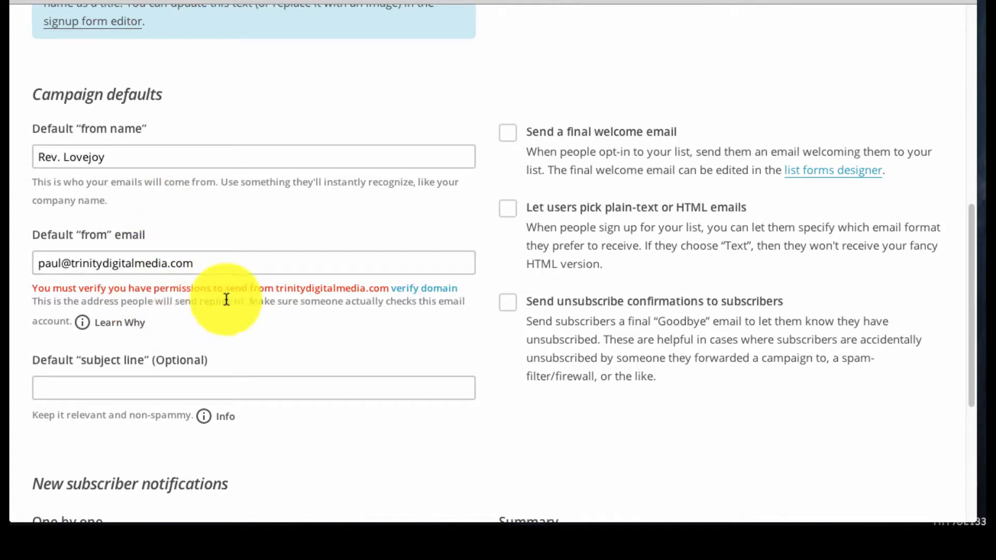
scroll(258, 325, down, 2)
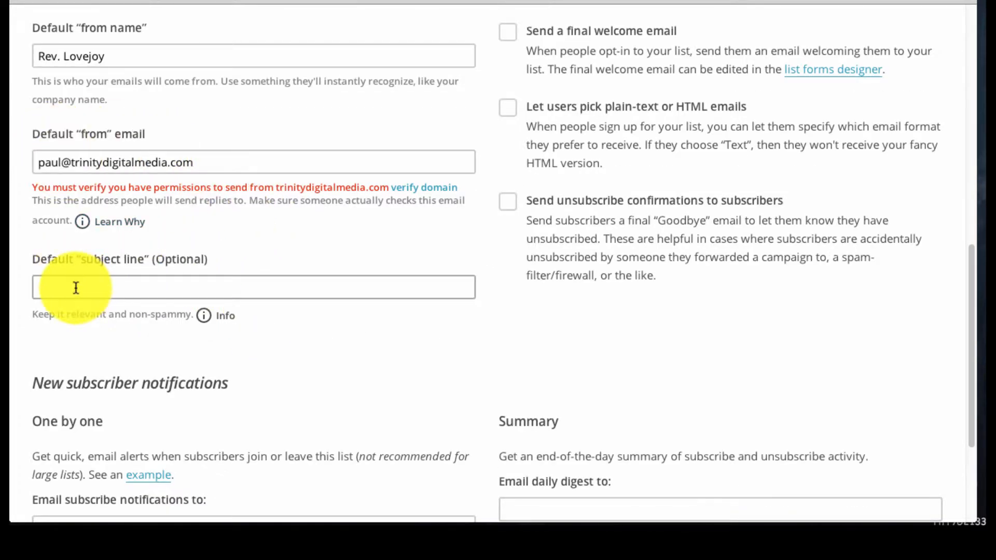
scroll(332, 368, down, 3)
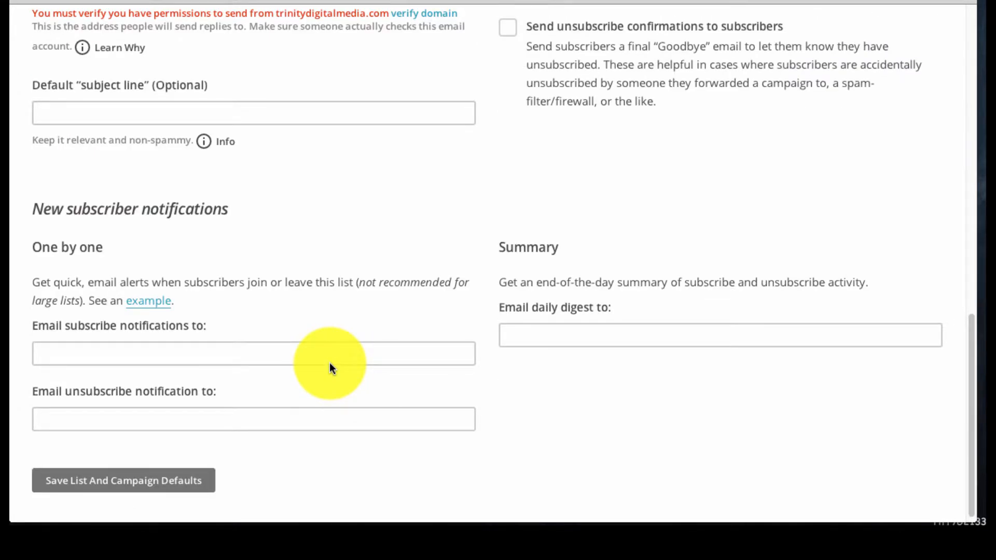
scroll(330, 363, down, 1)
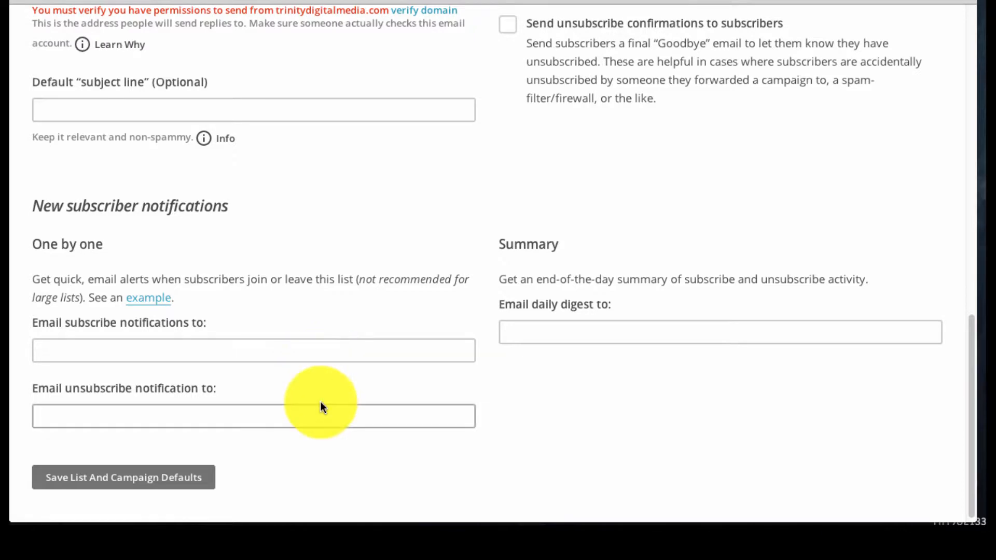
scroll(320, 402, down, 1)
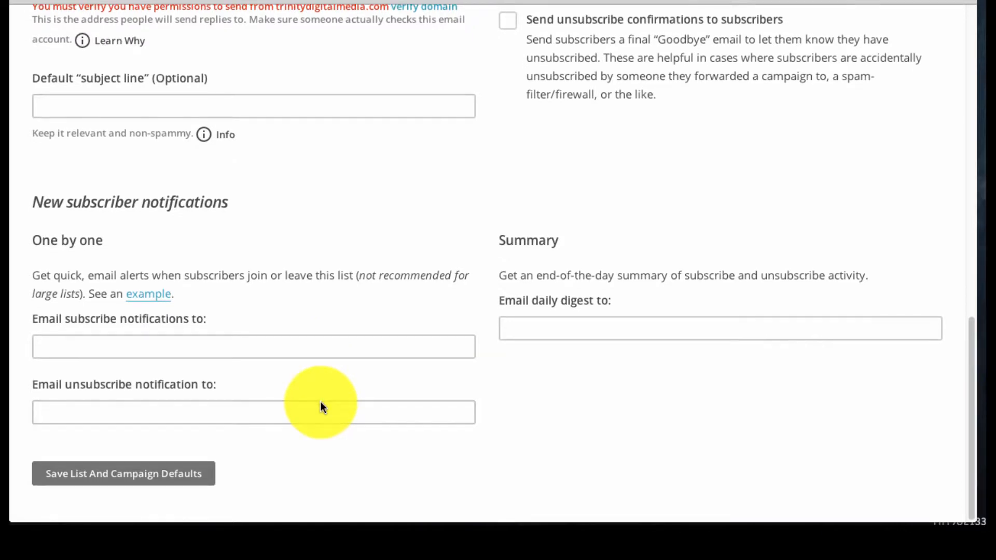
click(155, 476)
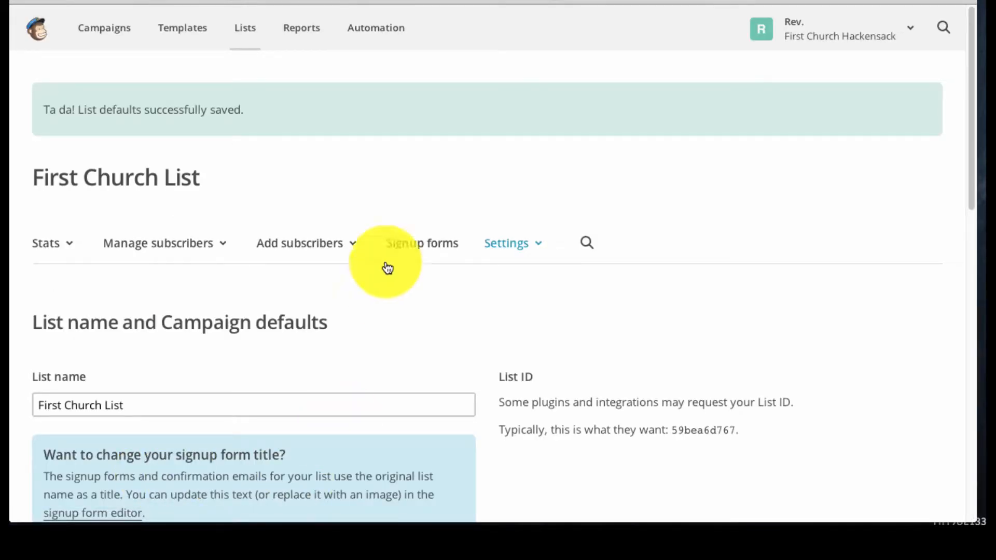
Step: Try to open the list's signup forms, check the default "from" email's verification requirement, and switch to Google Chrome
click(417, 246)
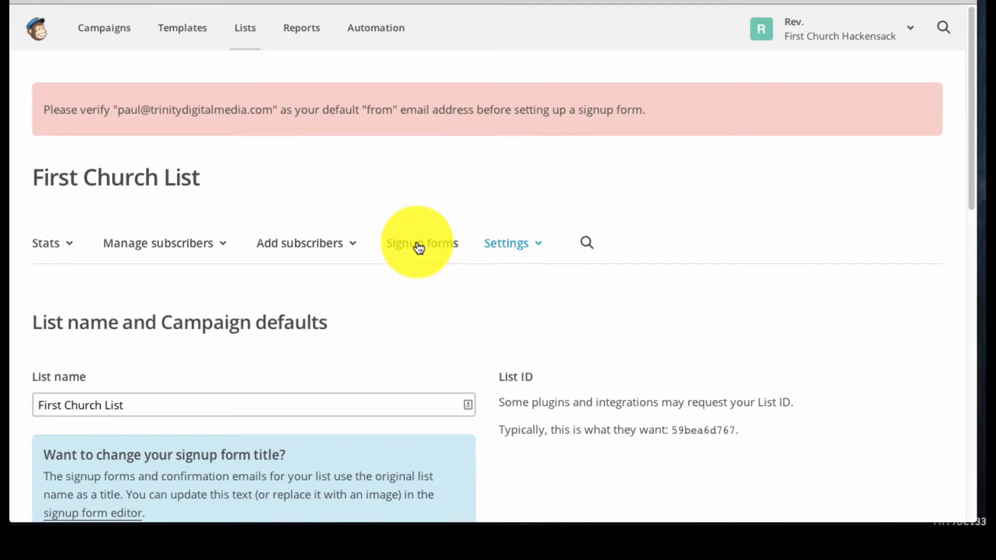
scroll(419, 248, down, 2)
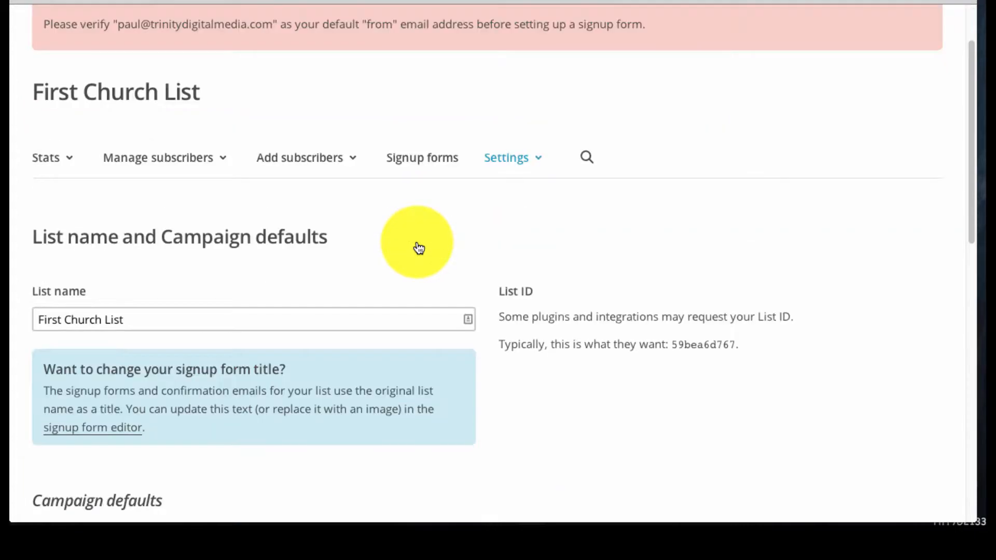
scroll(419, 248, down, 5)
scroll(417, 248, down, 3)
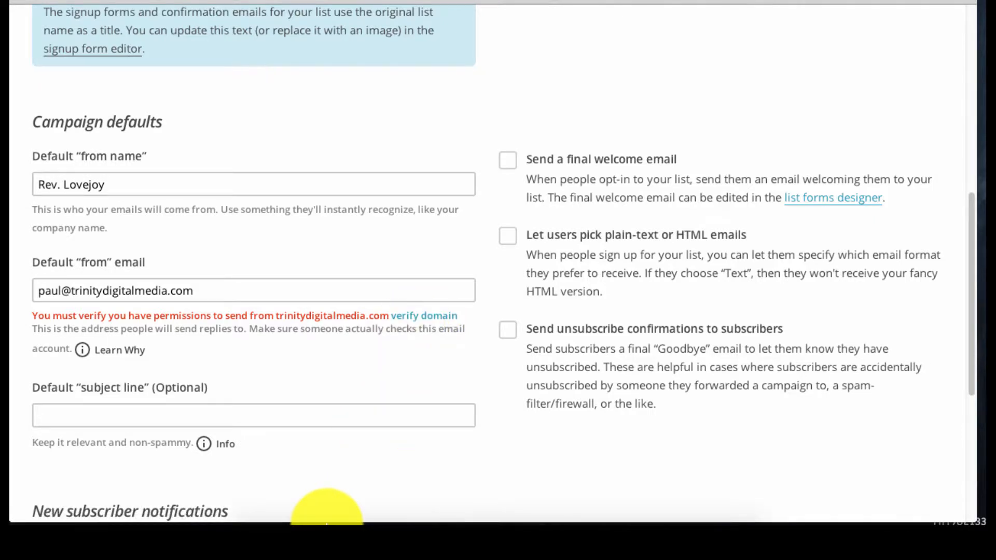
mouse_move(311, 521)
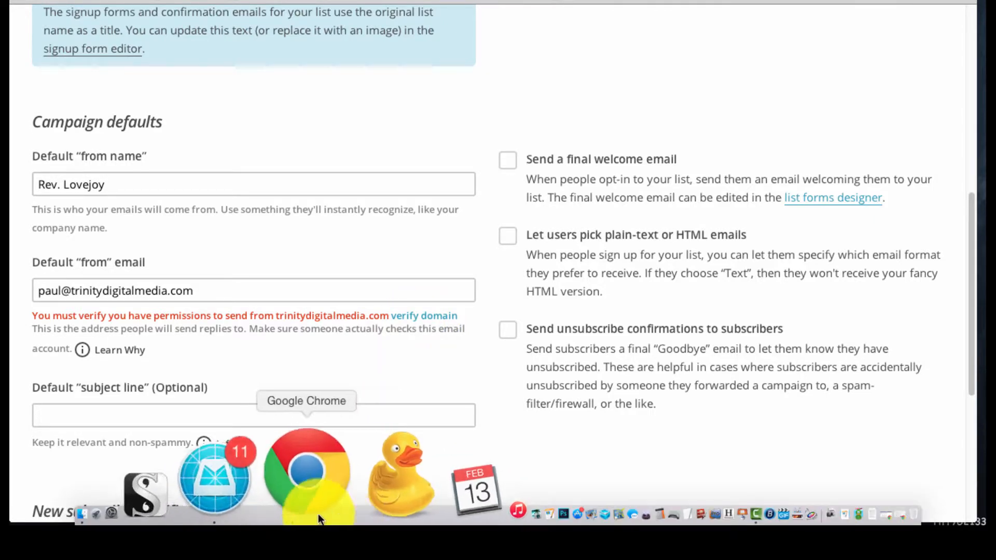
click(302, 493)
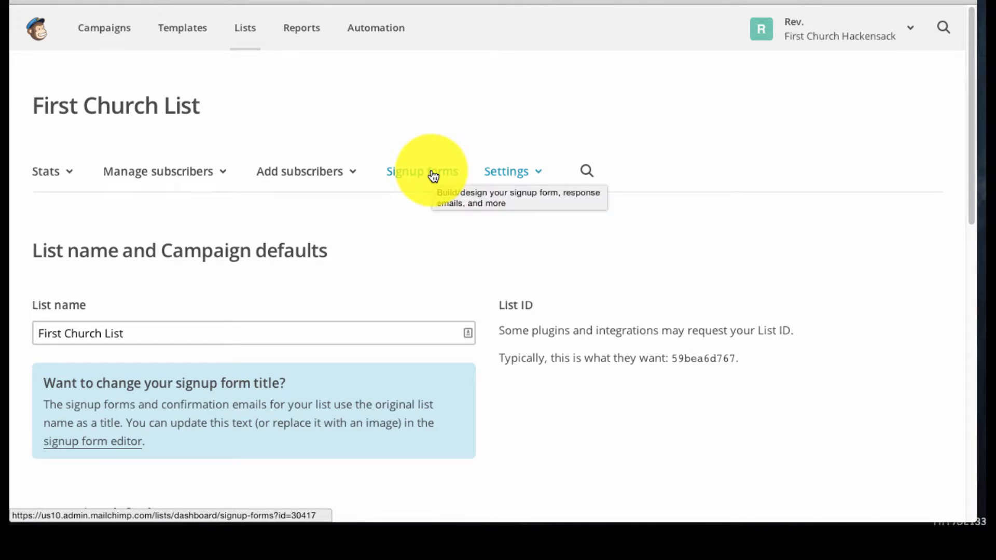
Step: Open the signup forms of First Church List and select General forms
click(433, 177)
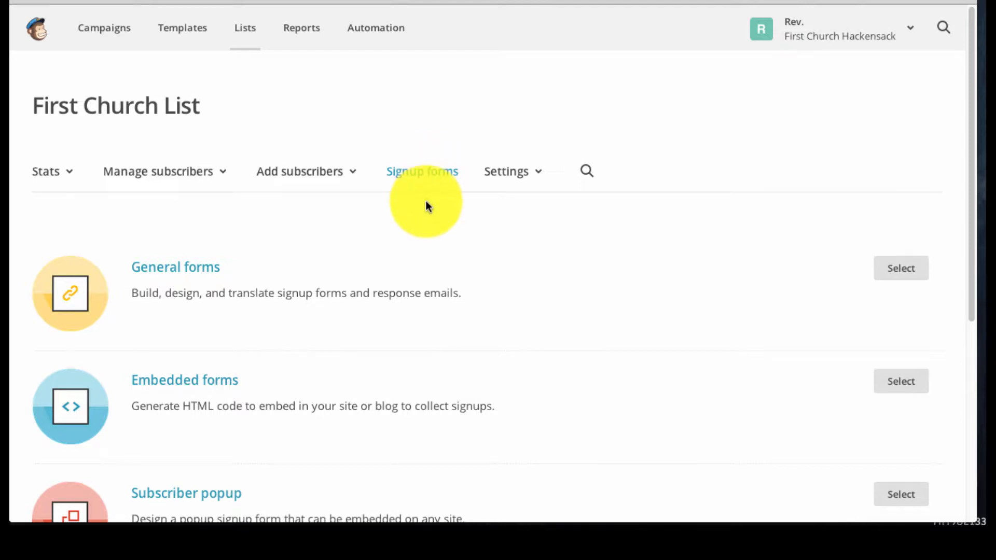
scroll(425, 205, down, 5)
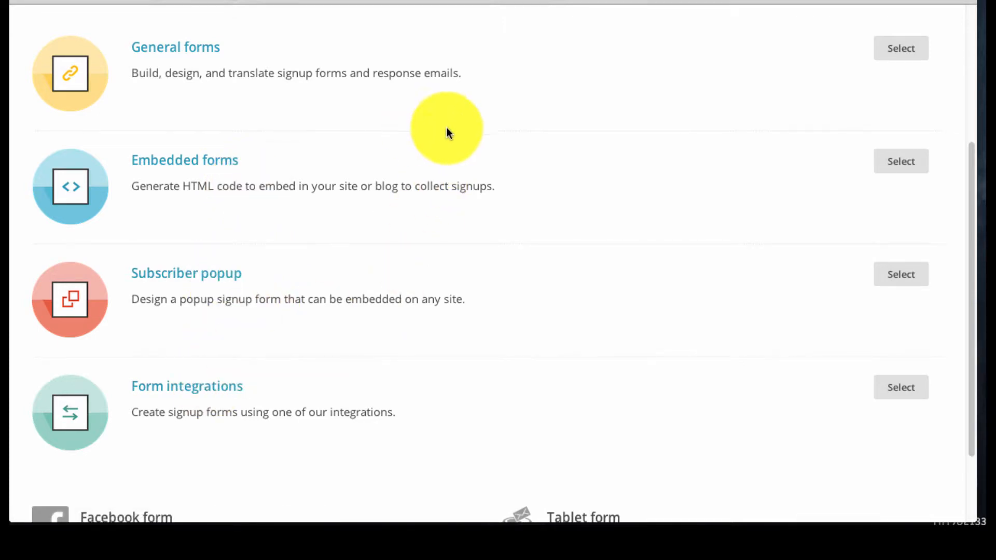
click(900, 59)
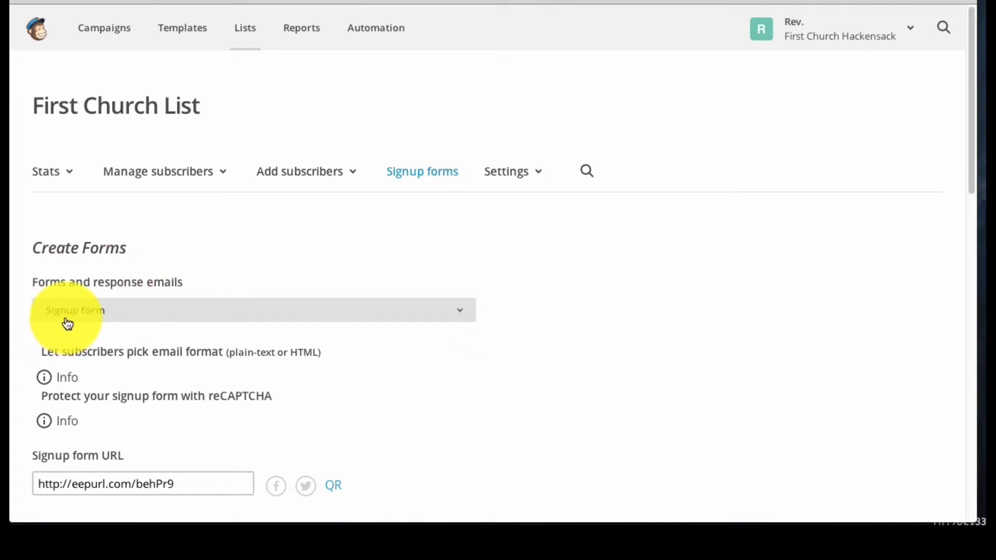
Step: View the available forms and response emails, keeping Signup form selected
click(471, 312)
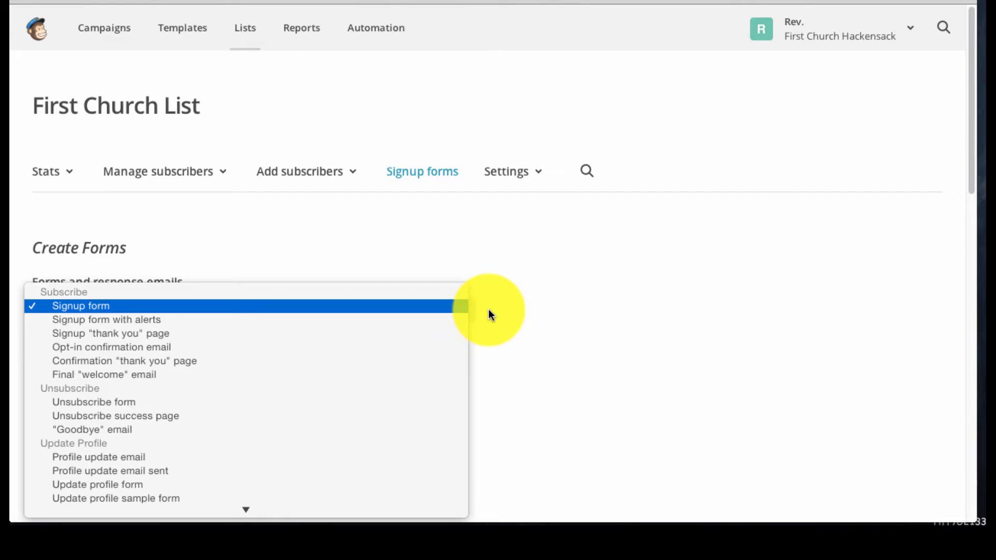
click(488, 310)
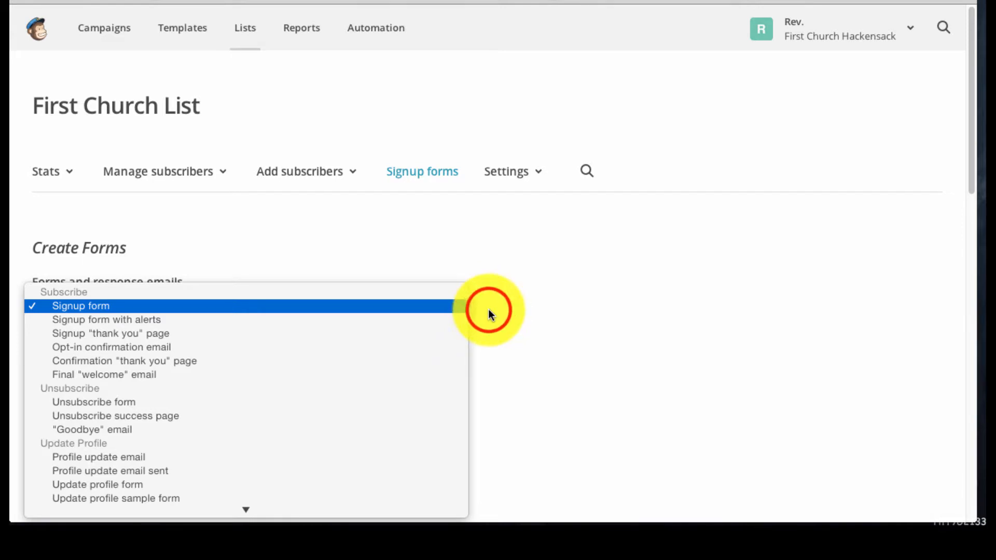
click(488, 310)
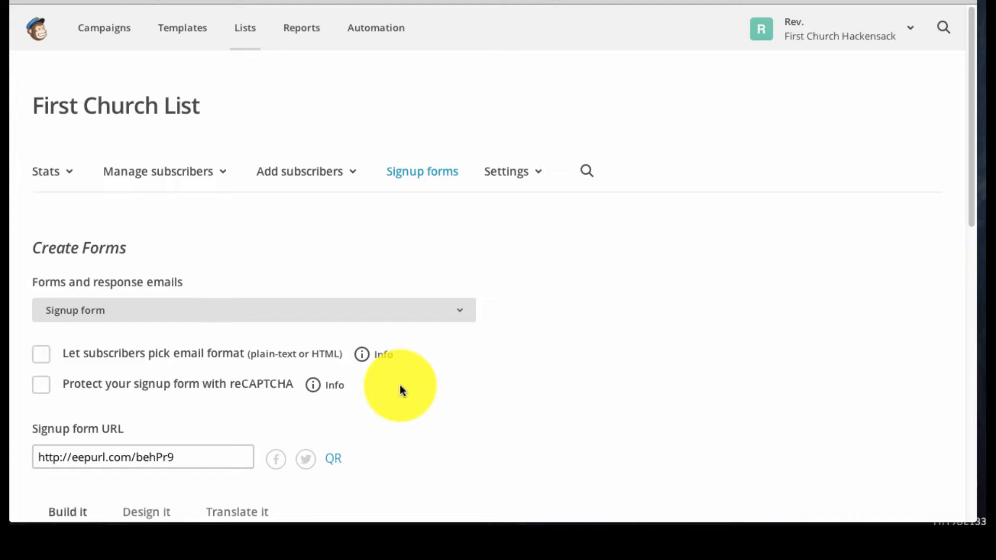
Step: Examine the signup form in the form builder, including its fields, subscribe button and the field types available to add
scroll(399, 385, down, 10)
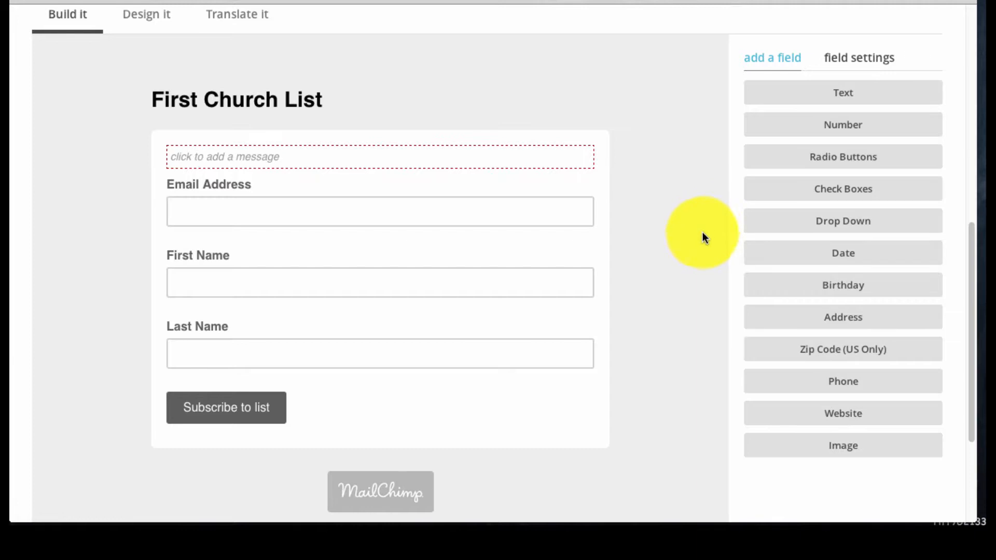
click(974, 301)
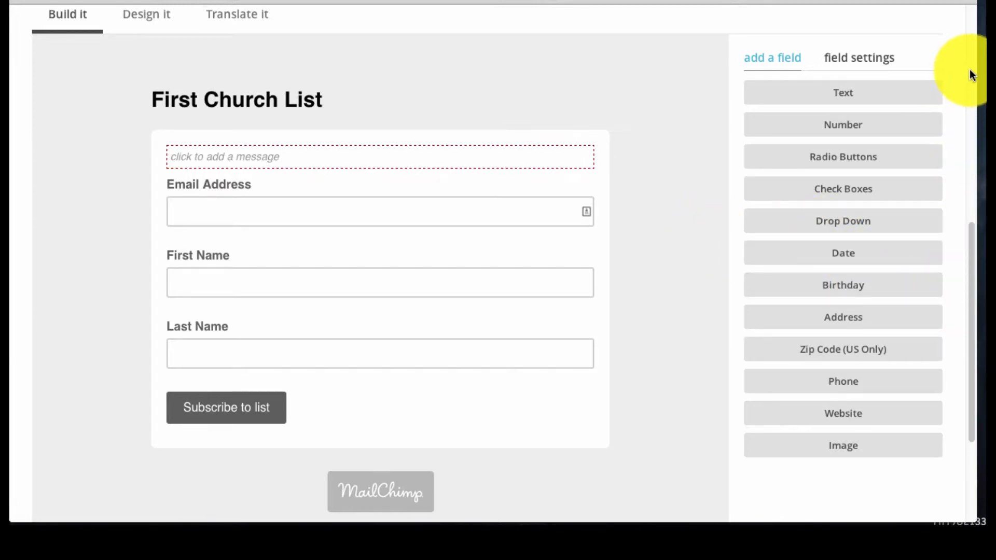
scroll(972, 75, down, 3)
scroll(972, 74, up, 13)
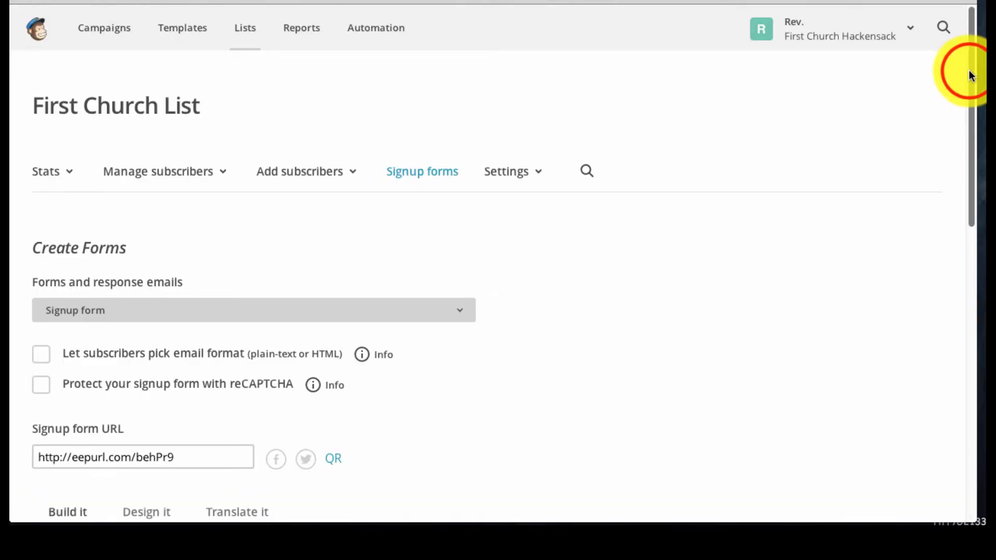
scroll(968, 148, down, 5)
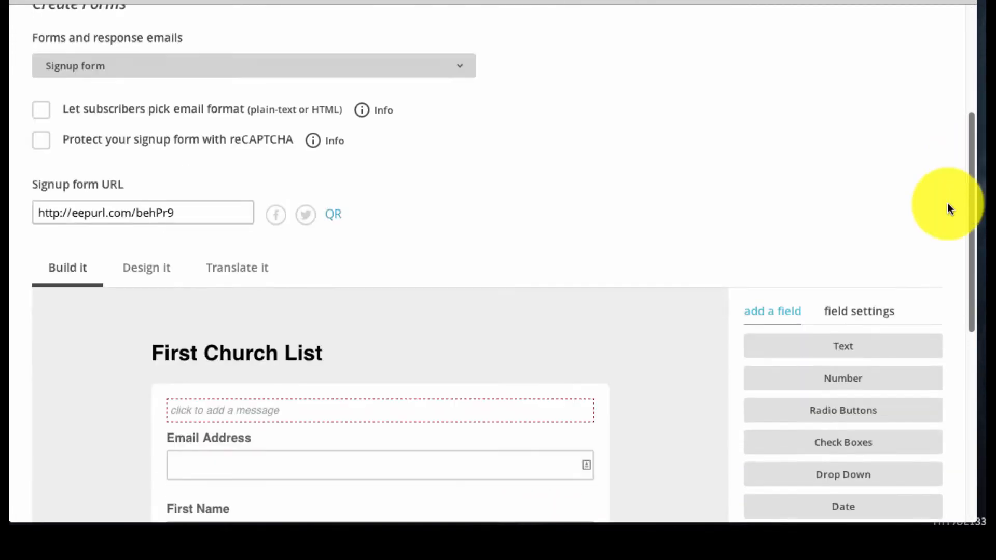
scroll(933, 246, down, 3)
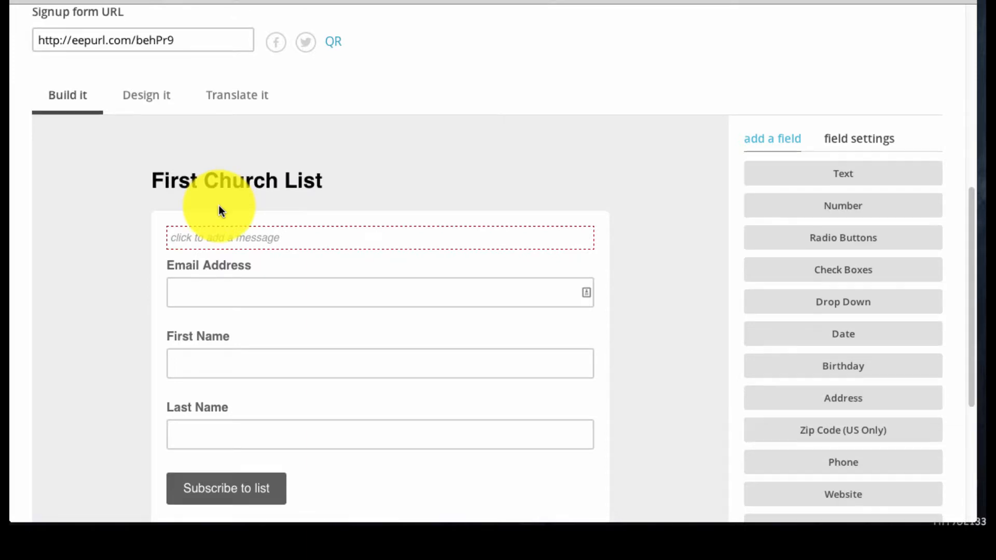
scroll(219, 205, down, 3)
scroll(219, 206, up, 2)
scroll(219, 206, up, 1)
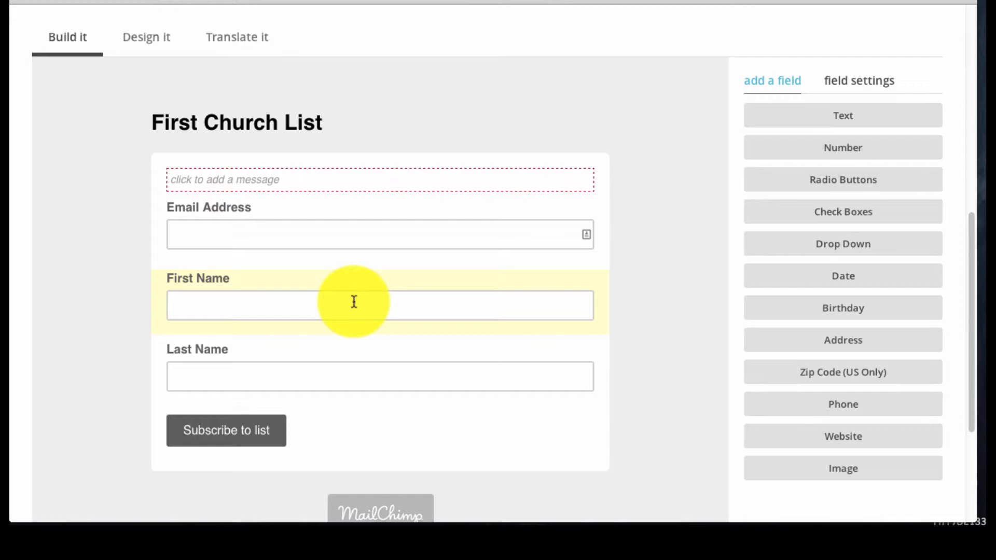
scroll(355, 302, down, 1)
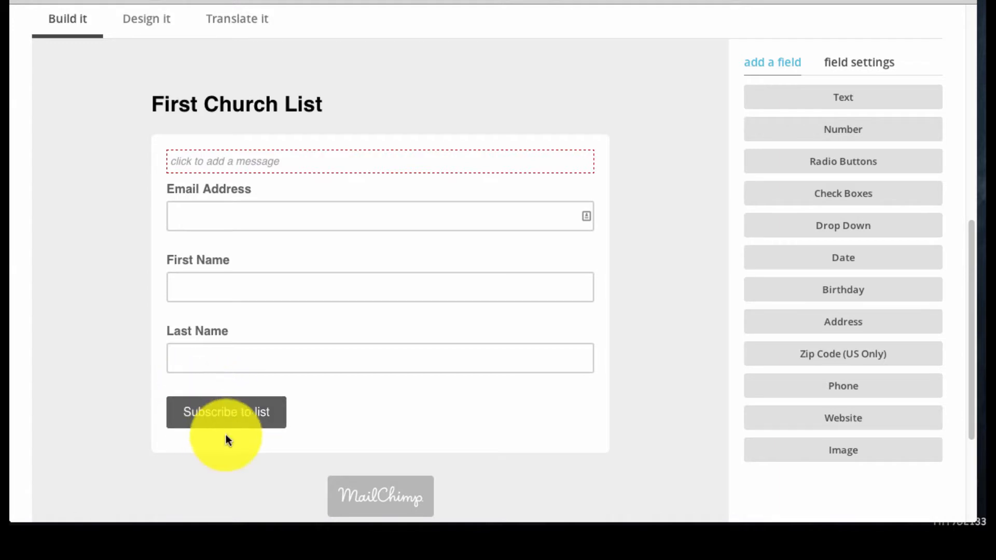
scroll(309, 434, down, 2)
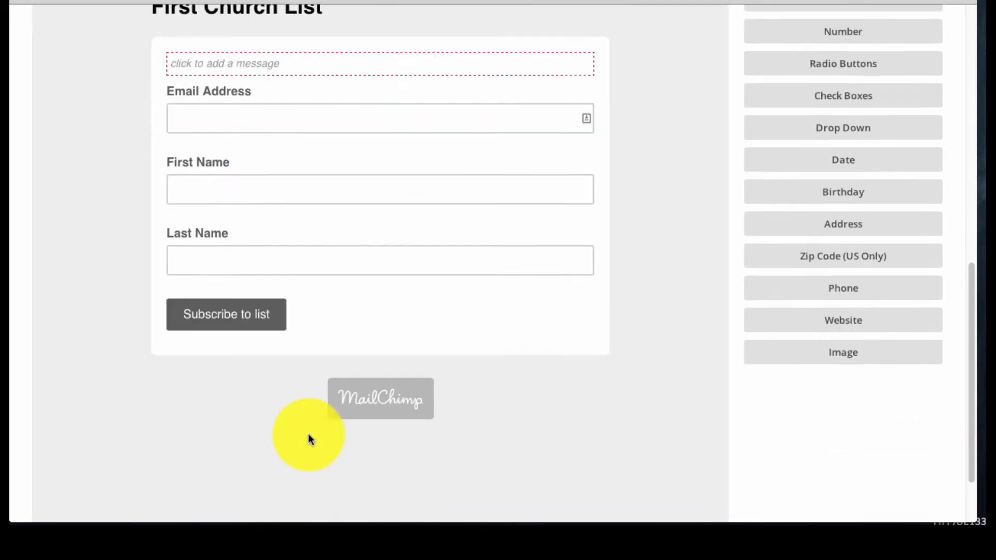
scroll(308, 434, up, 2)
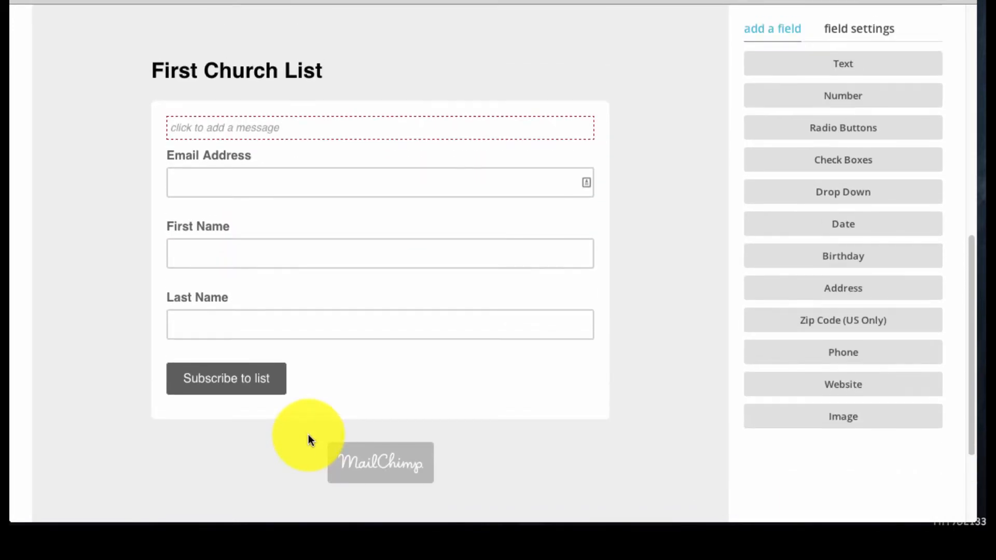
Step: Review the email format, reCAPTCHA and signup URL options together with the form's layout
scroll(511, 342, up, 10)
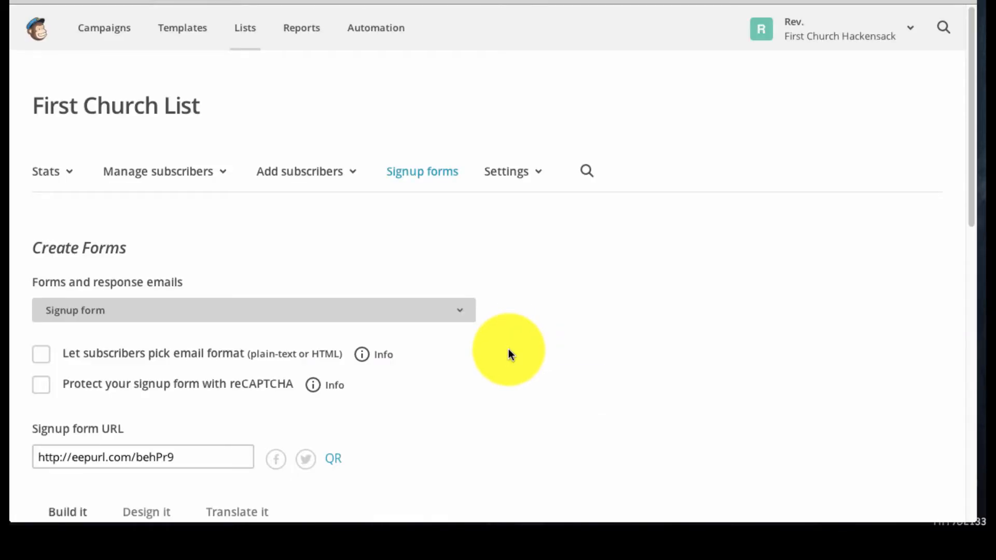
scroll(508, 352, down, 1)
scroll(508, 353, down, 2)
scroll(509, 348, up, 3)
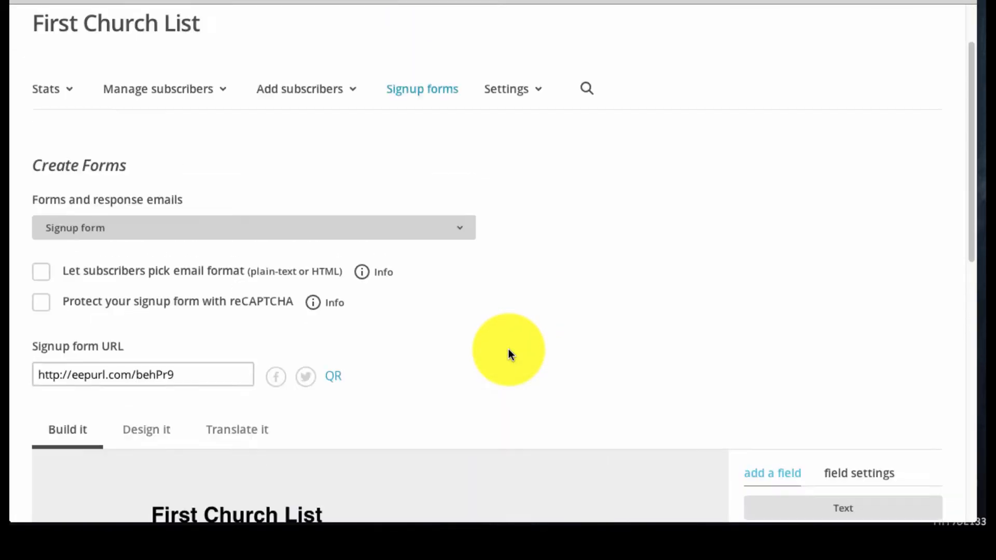
scroll(522, 298, down, 9)
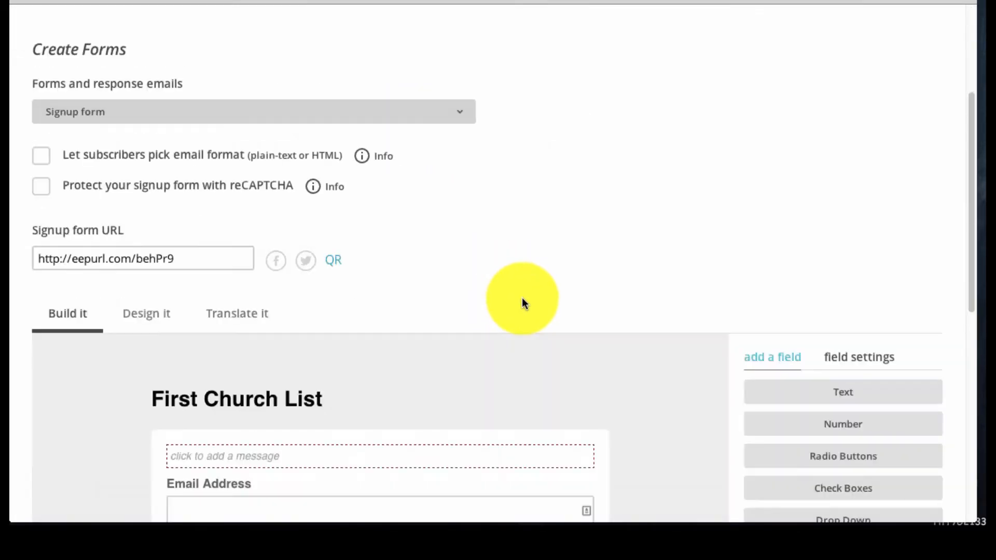
scroll(523, 301, down, 2)
scroll(384, 263, up, 2)
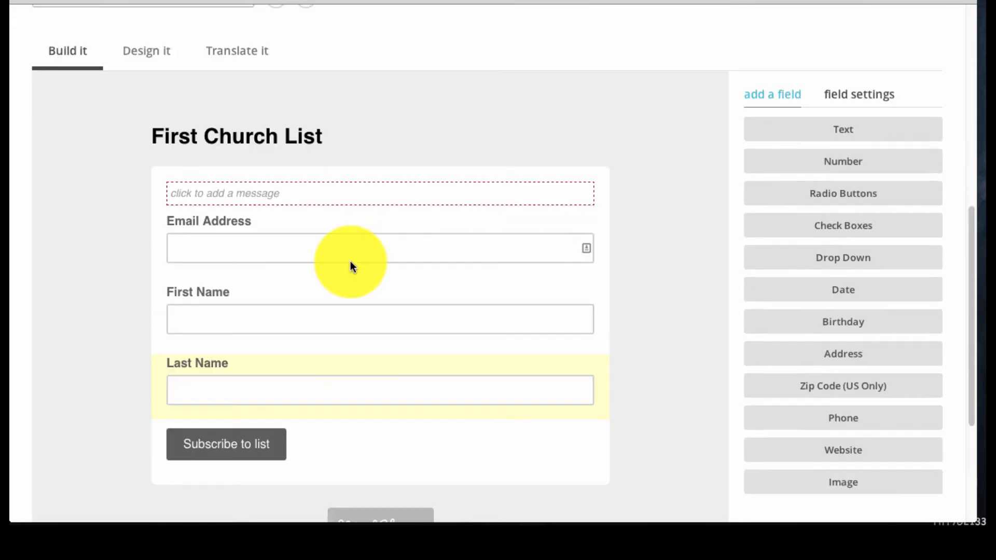
Step: View the signup form's design options for the page background and examine the form preview
click(151, 54)
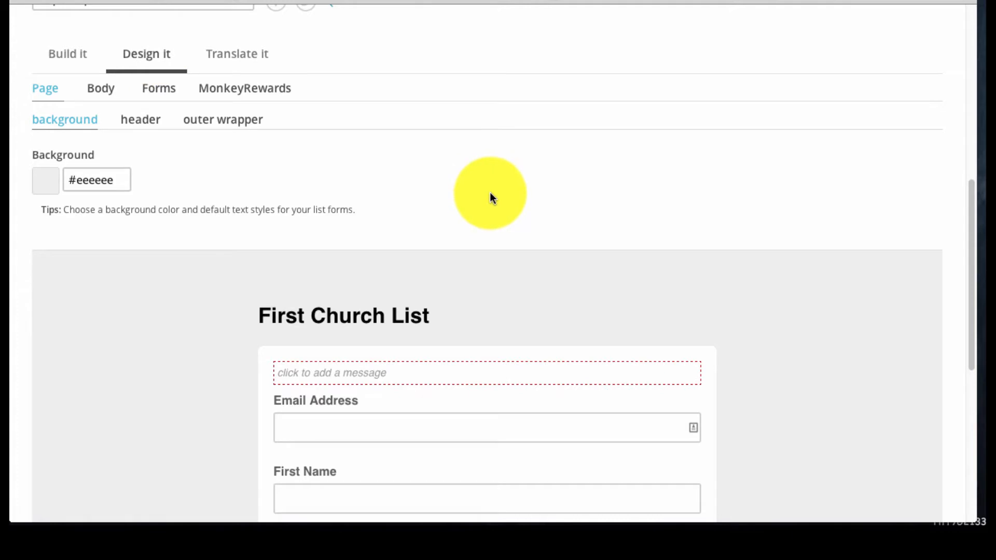
scroll(497, 191, down, 2)
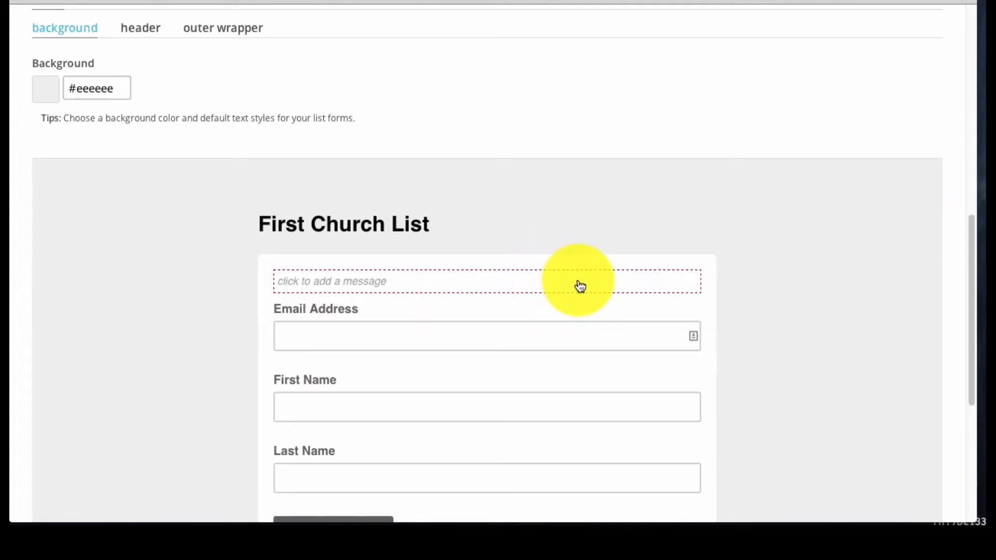
scroll(842, 320, down, 6)
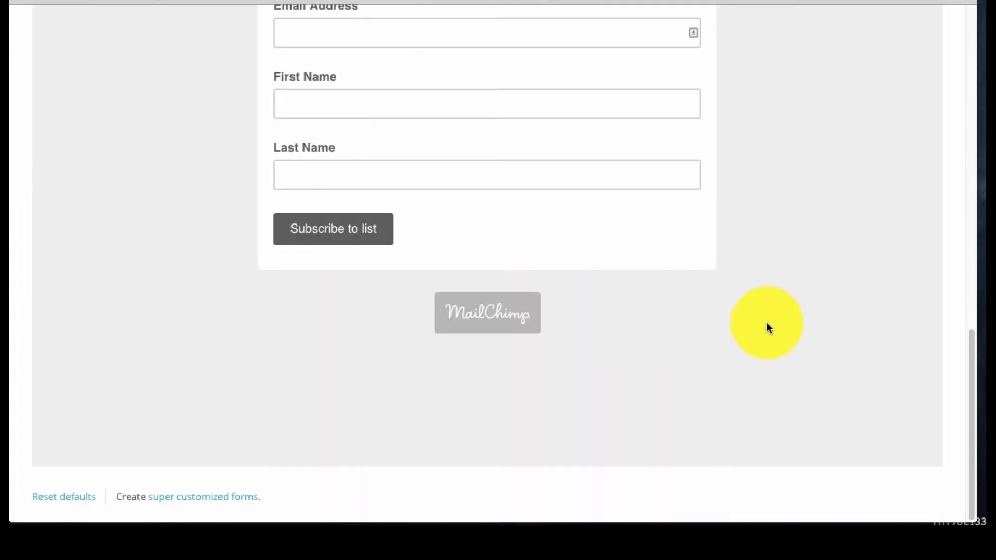
scroll(763, 322, up, 1)
scroll(765, 326, down, 1)
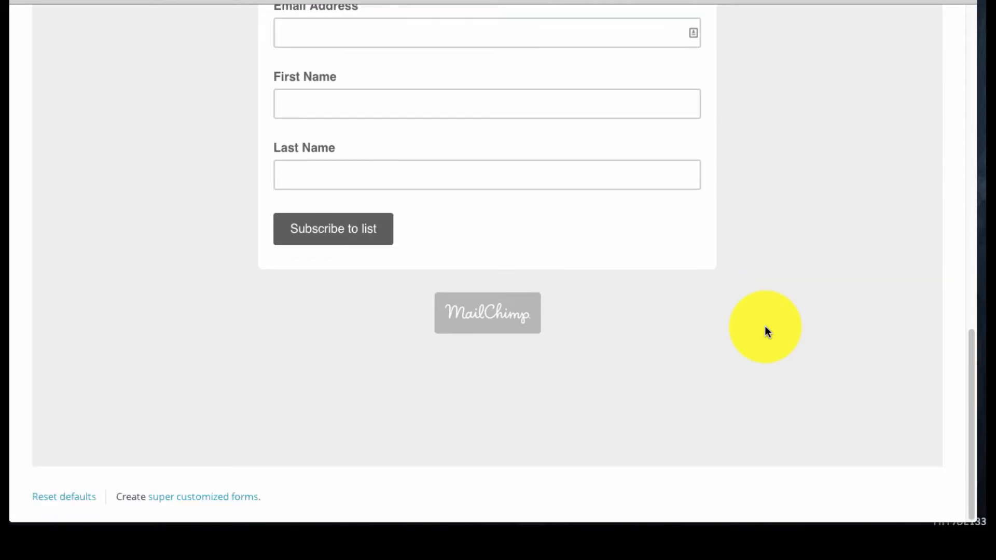
scroll(768, 332, up, 7)
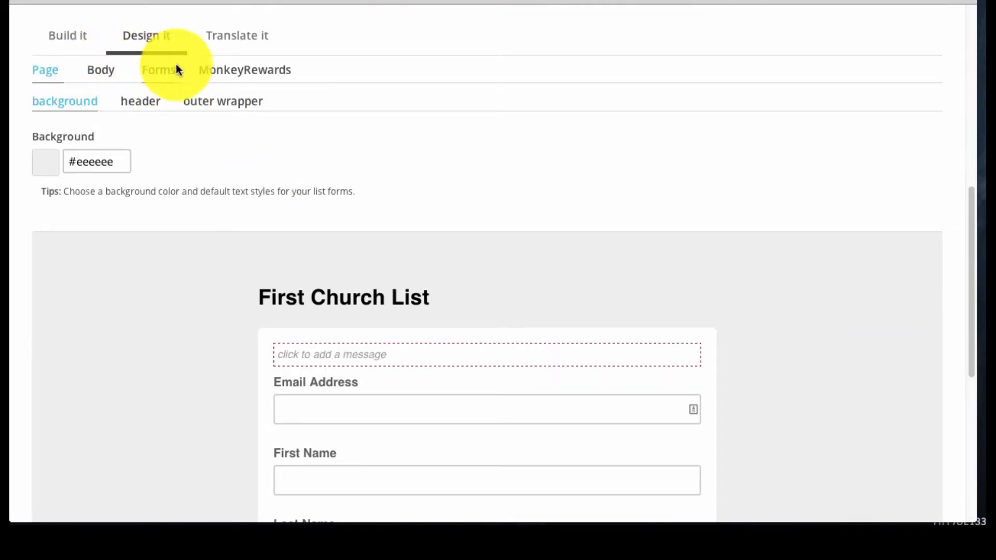
Step: View the signup form's translation settings, including default language, text direction and label texts, and the form preview
click(242, 38)
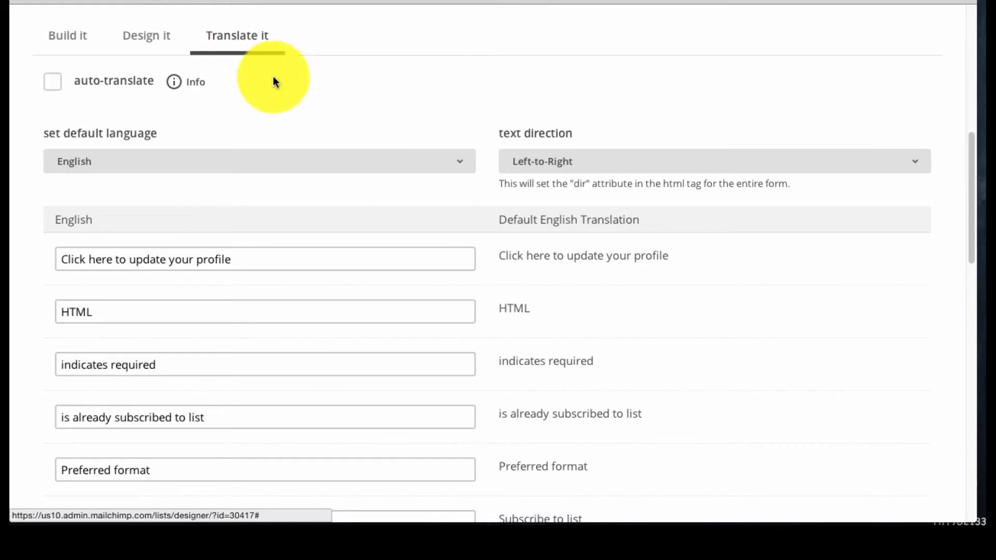
scroll(341, 192, down, 7)
scroll(340, 195, down, 3)
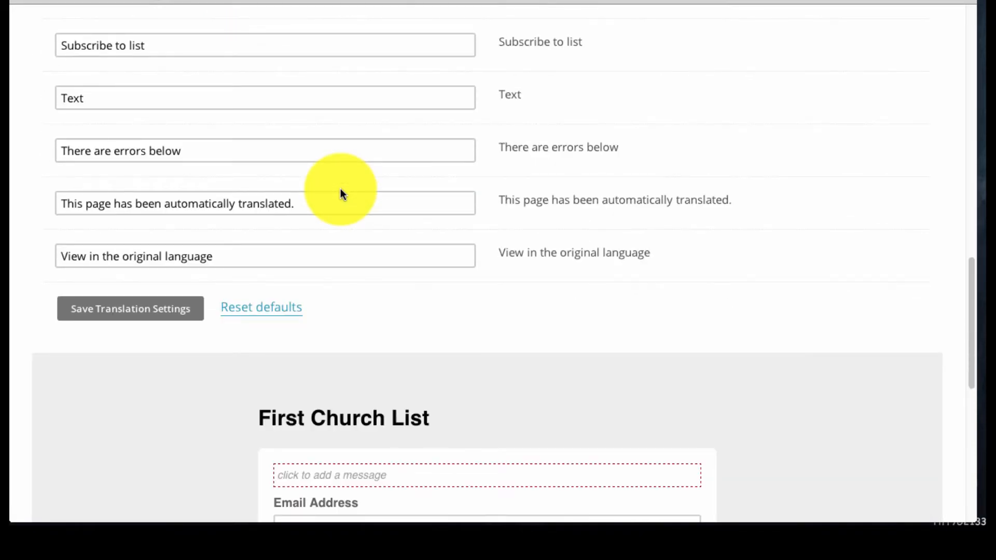
scroll(341, 192, down, 6)
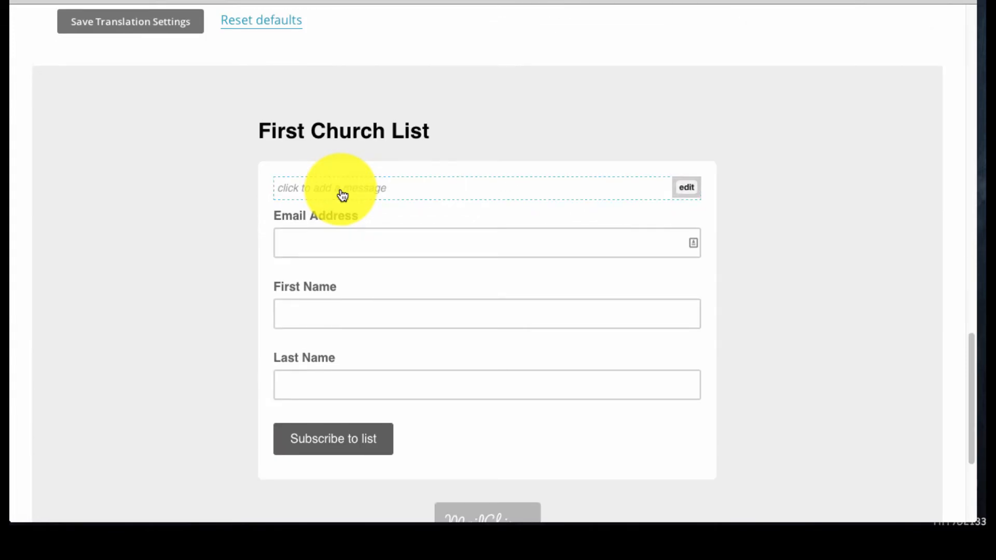
scroll(341, 192, down, 1)
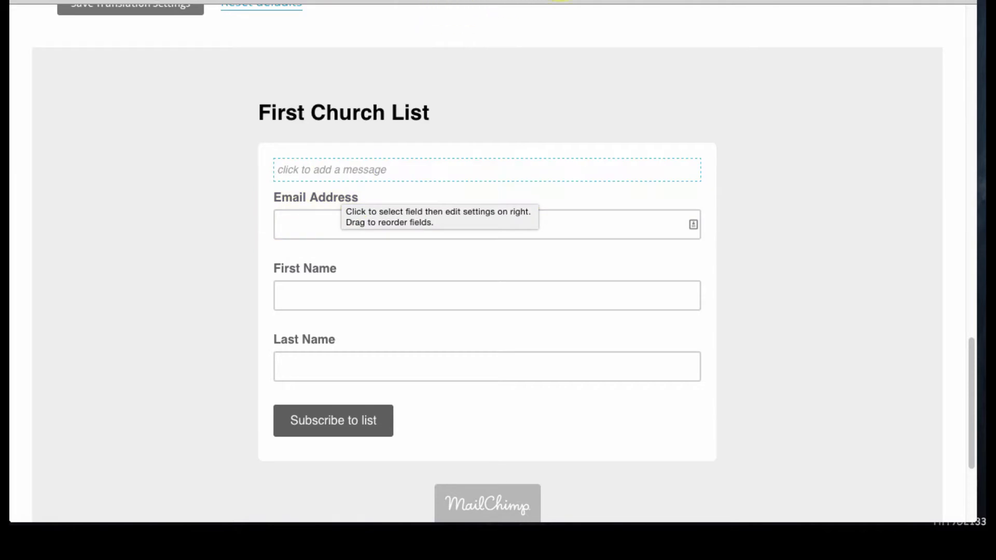
scroll(534, 89, up, 2)
scroll(537, 90, up, 4)
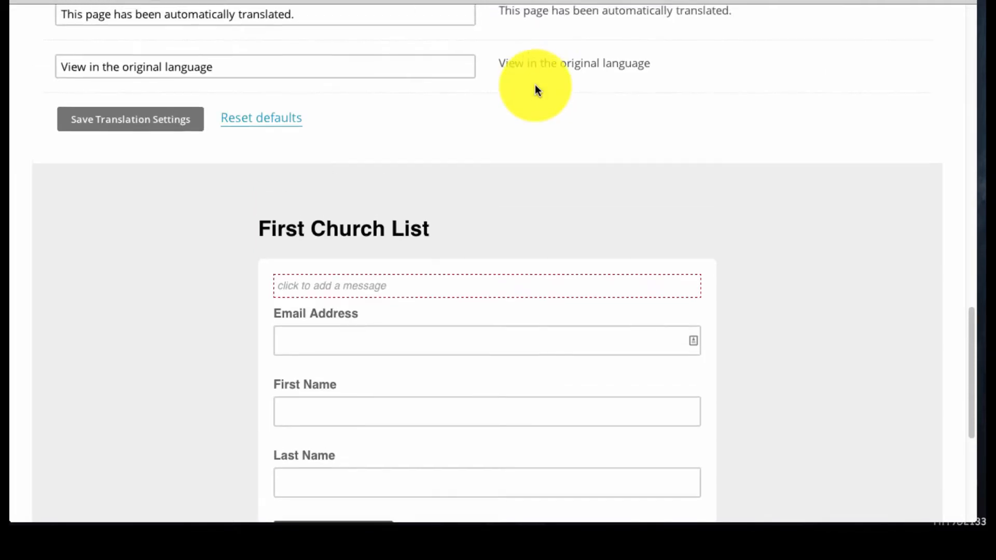
scroll(538, 89, up, 4)
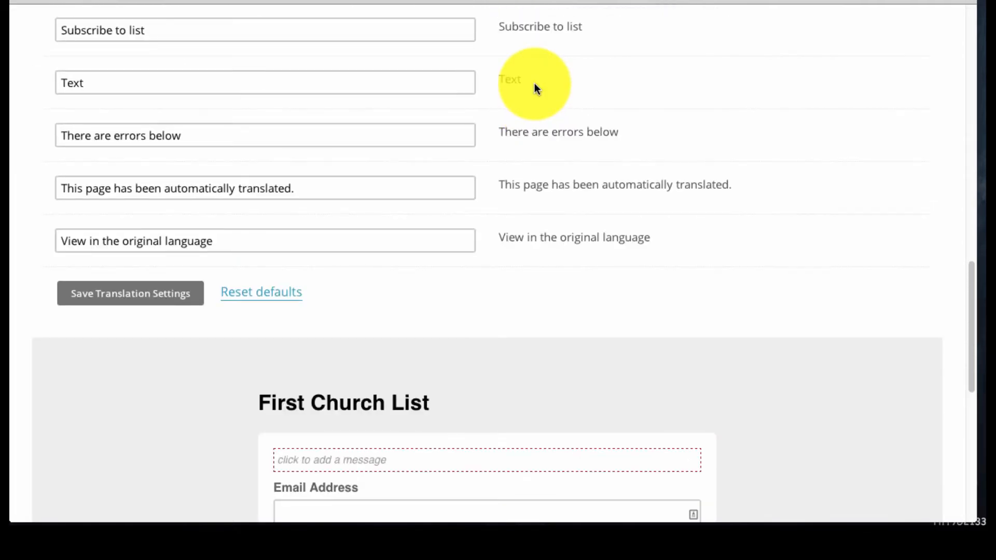
Step: Review the forms and response emails that can be customised for the list, leaving the signup form selected
scroll(536, 88, up, 1)
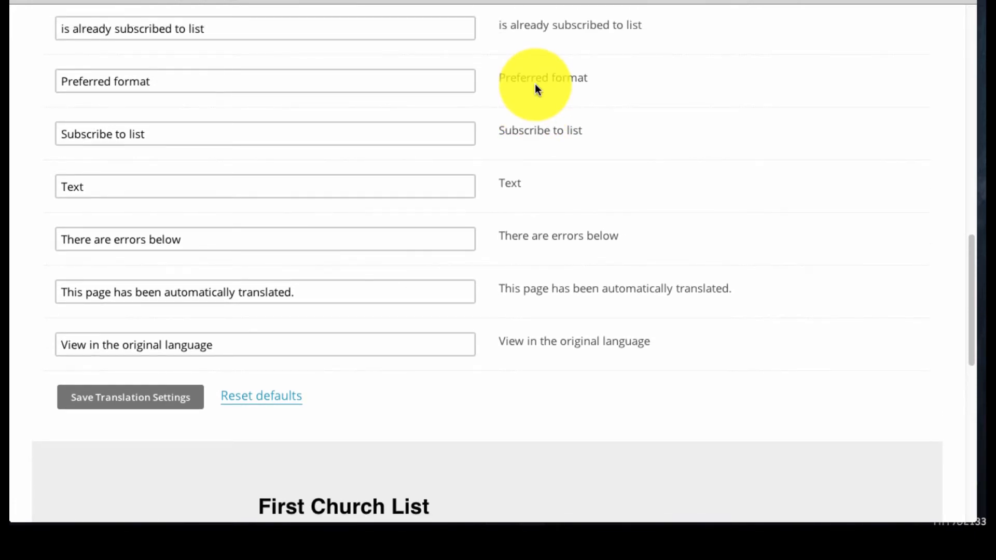
scroll(536, 88, up, 5)
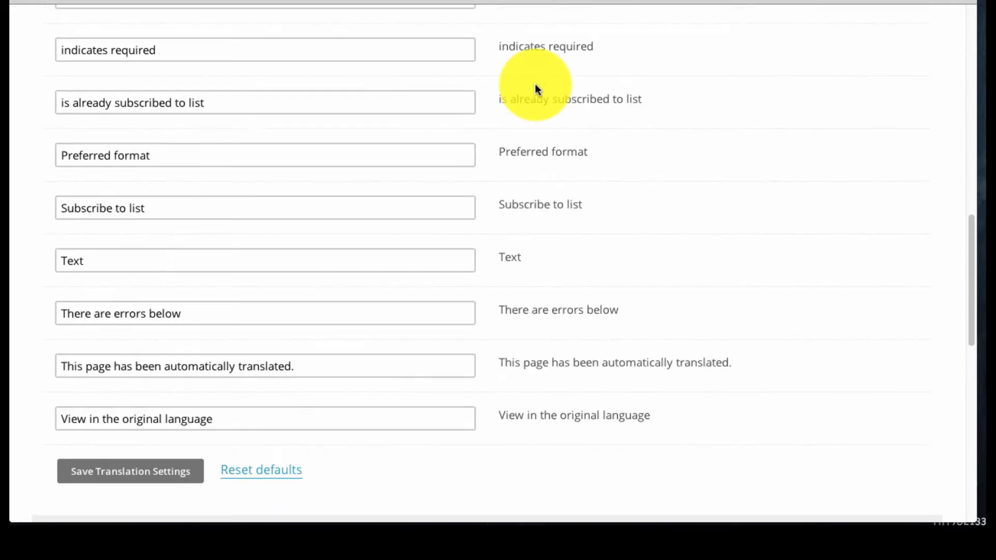
scroll(537, 89, up, 10)
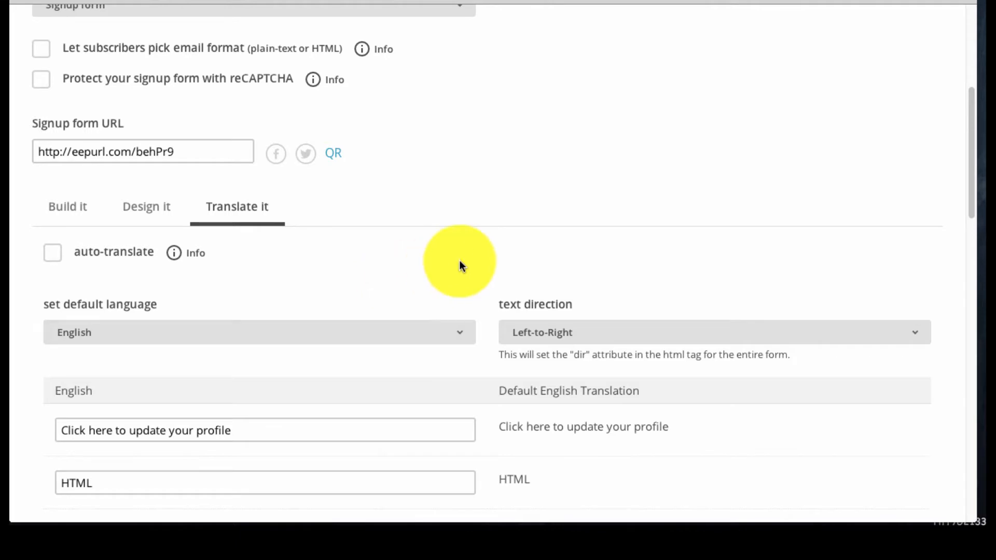
scroll(217, 257, up, 8)
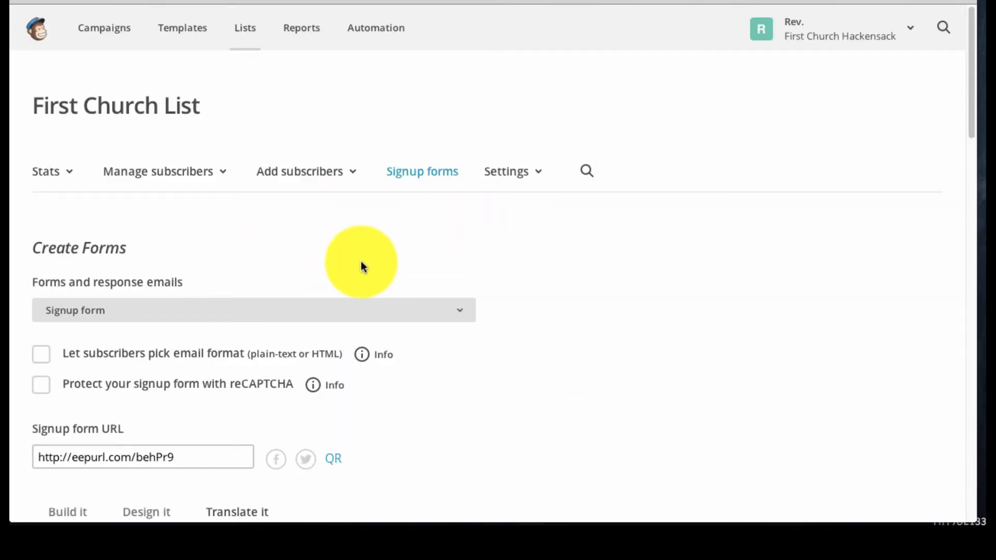
scroll(360, 265, down, 2)
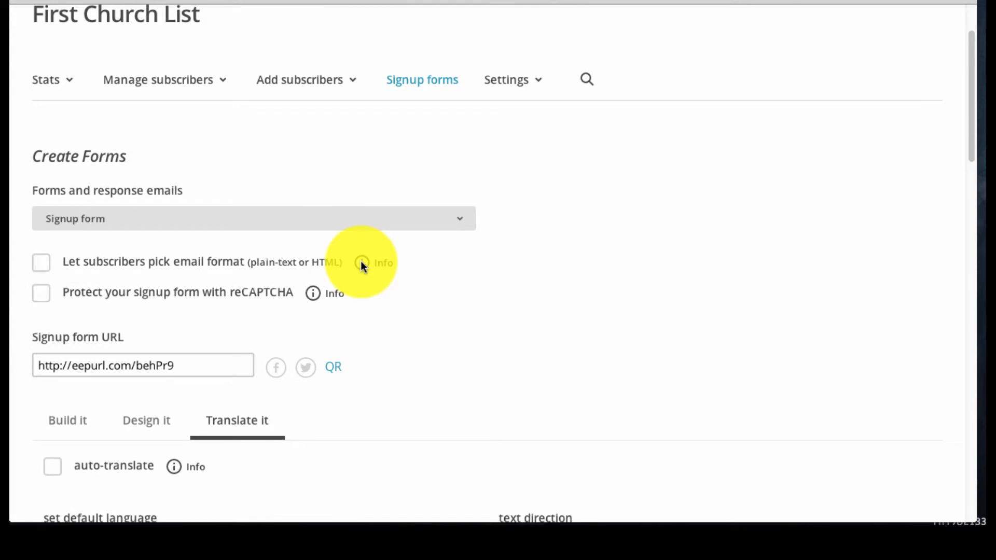
click(463, 217)
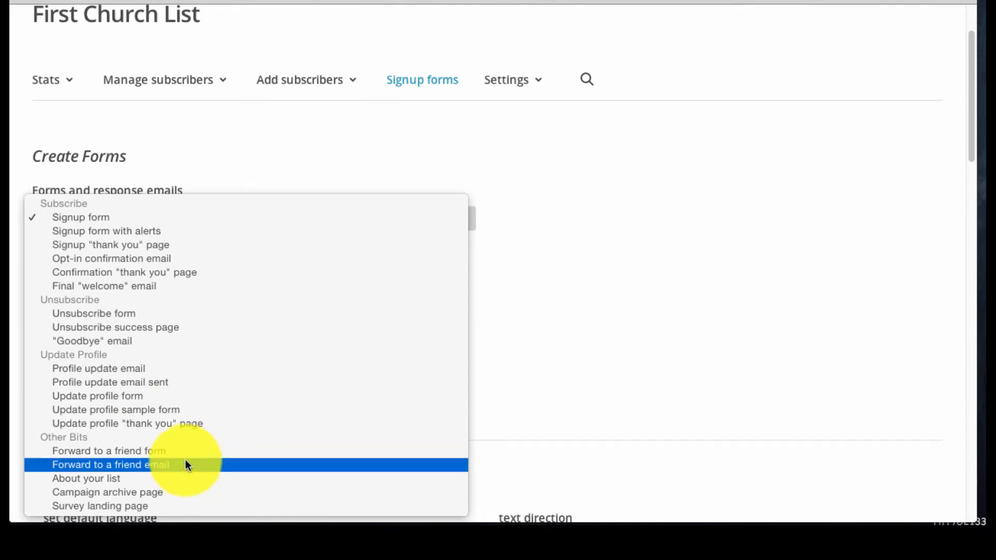
click(626, 397)
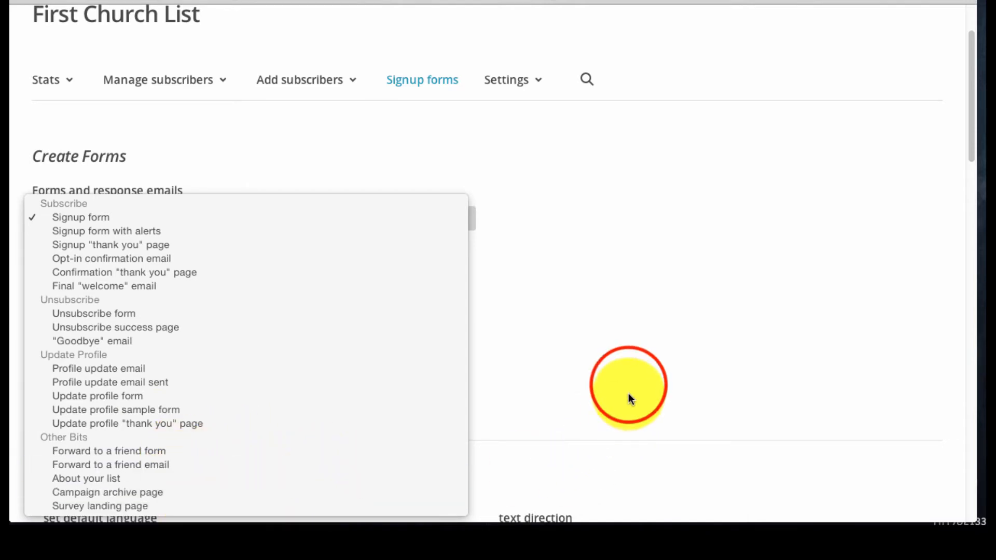
Step: View the options for the list's settings, for adding subscribers and for managing subscribers
scroll(628, 384, down, 4)
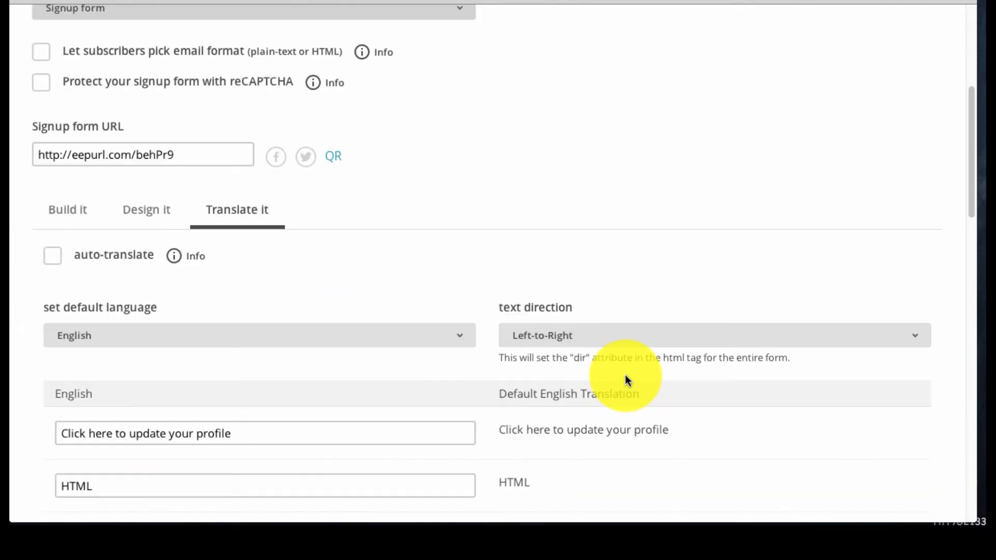
scroll(626, 382, down, 5)
scroll(625, 375, up, 10)
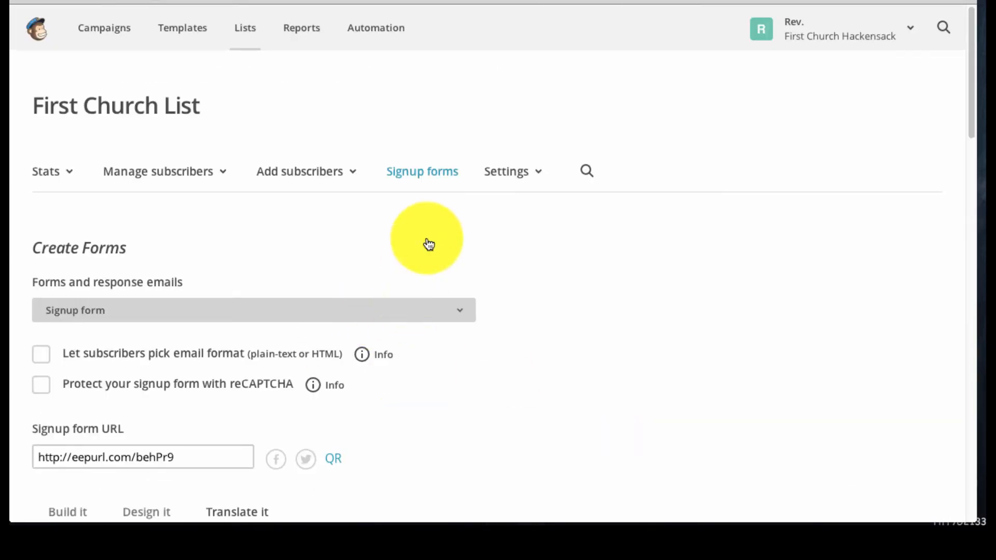
click(530, 173)
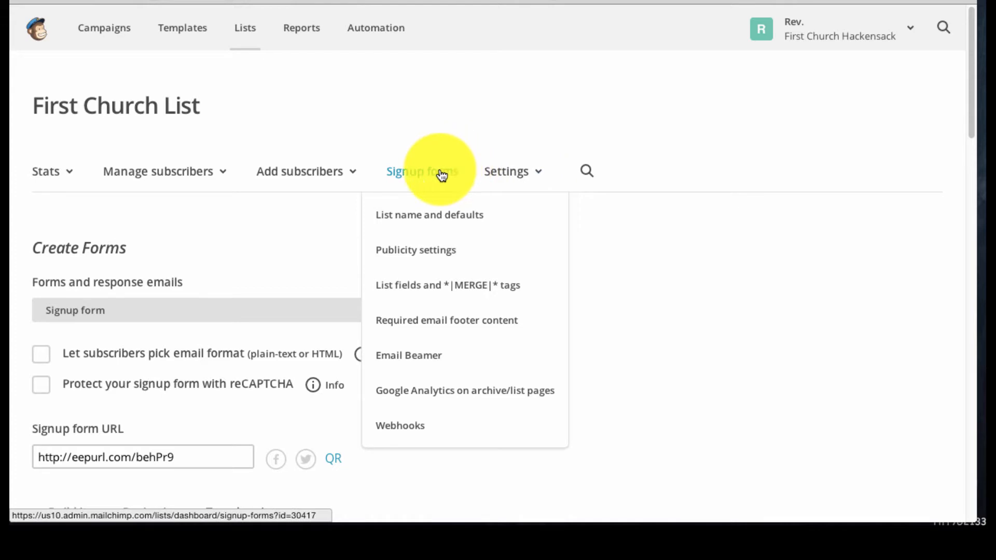
click(316, 172)
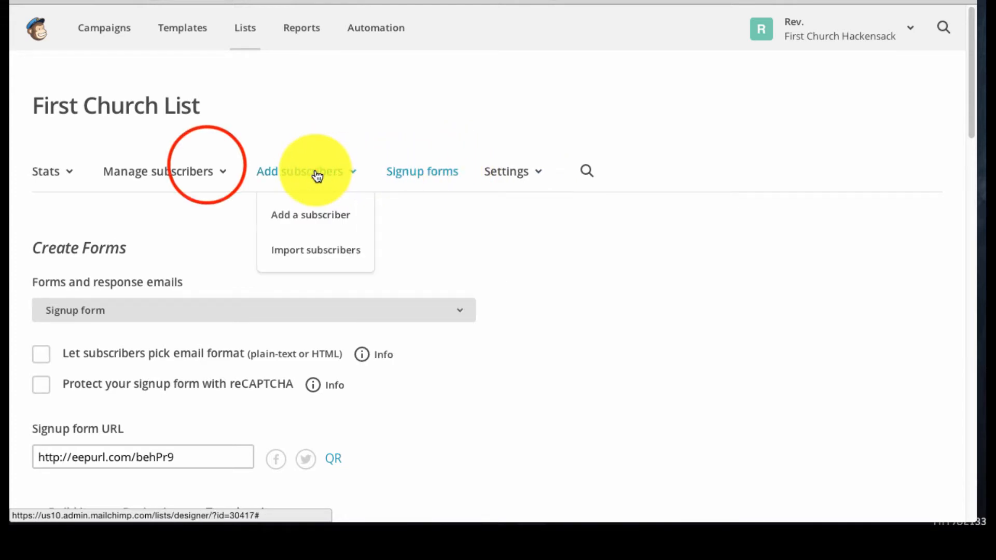
click(209, 171)
Step: Go back to the list's signup form types and open the embedded forms with the Classic form's options and preview
click(423, 173)
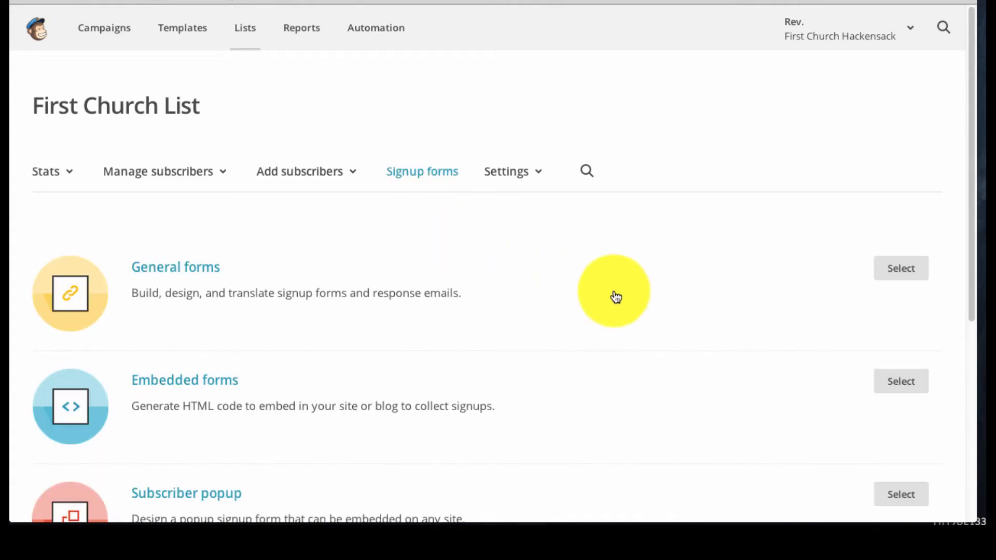
scroll(614, 294, down, 3)
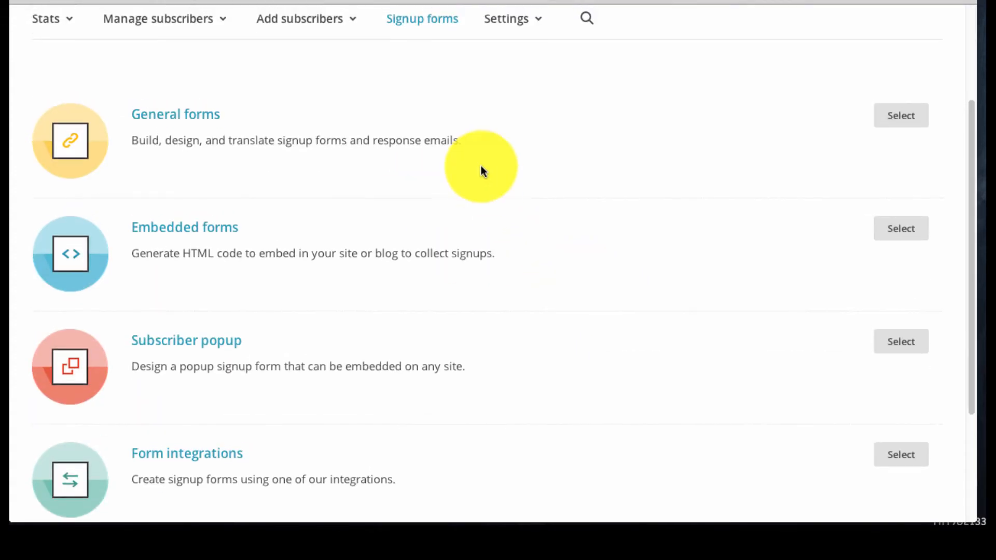
click(899, 236)
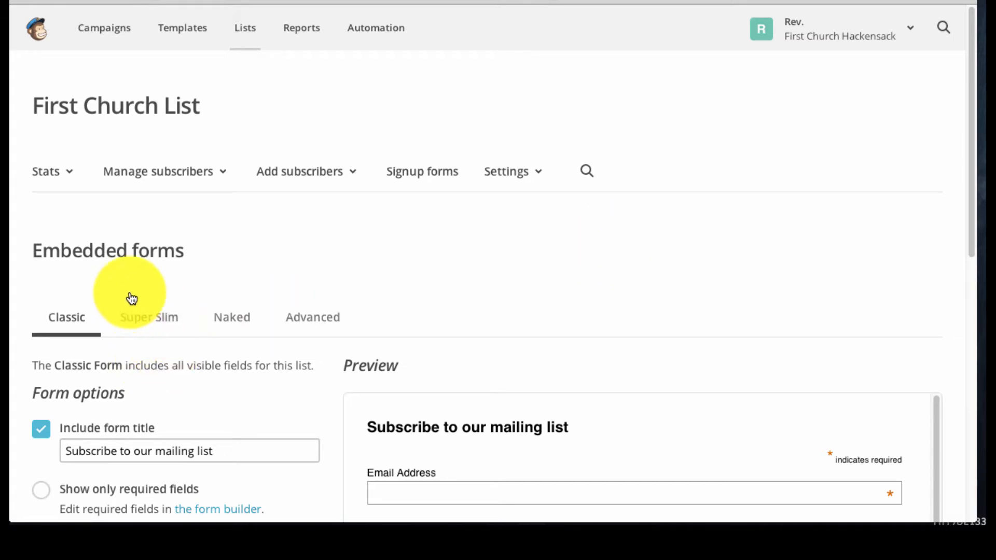
scroll(123, 312, down, 3)
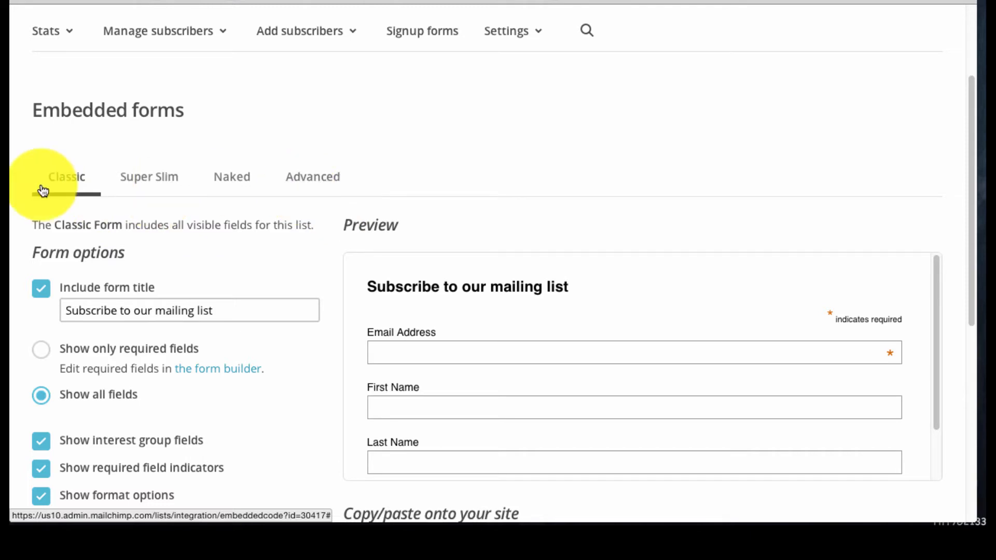
Step: Compare the Super Slim, Naked and Advanced variants of the embedded form, including their options and previews
click(144, 177)
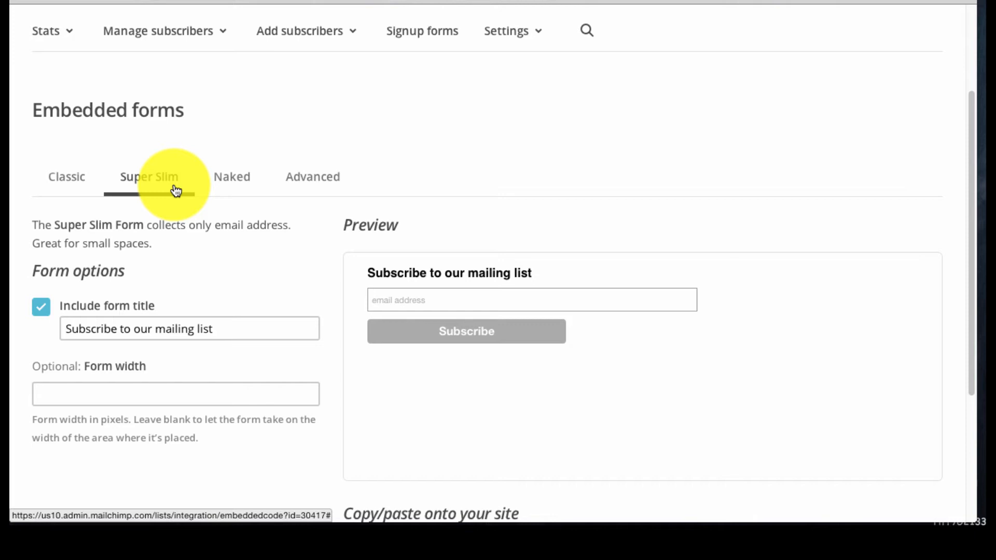
click(238, 184)
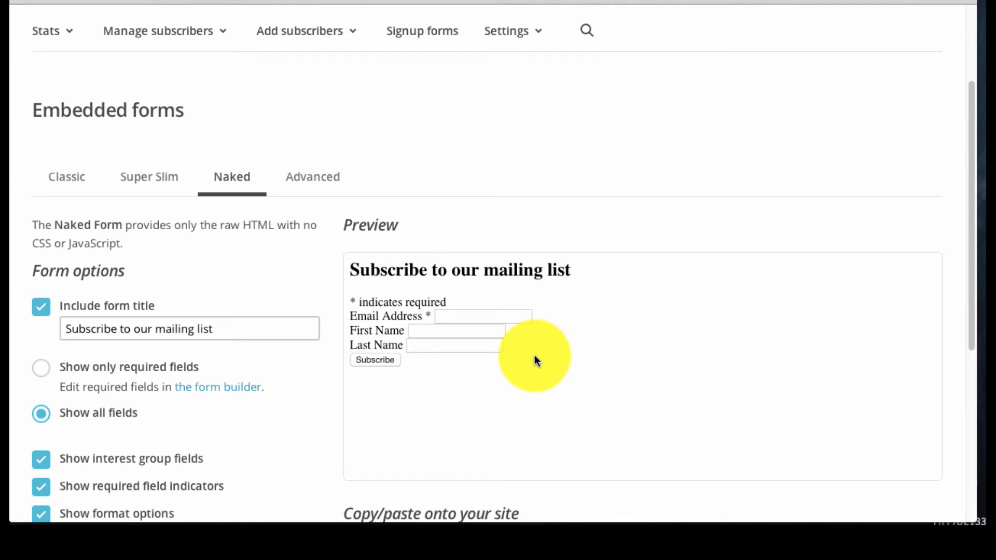
scroll(535, 356, down, 2)
scroll(535, 357, down, 1)
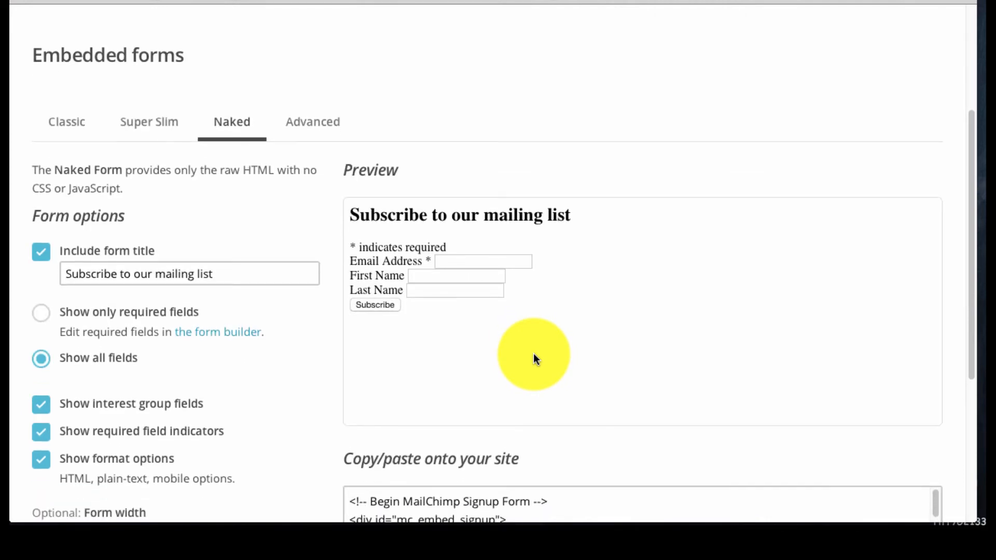
scroll(536, 358, down, 1)
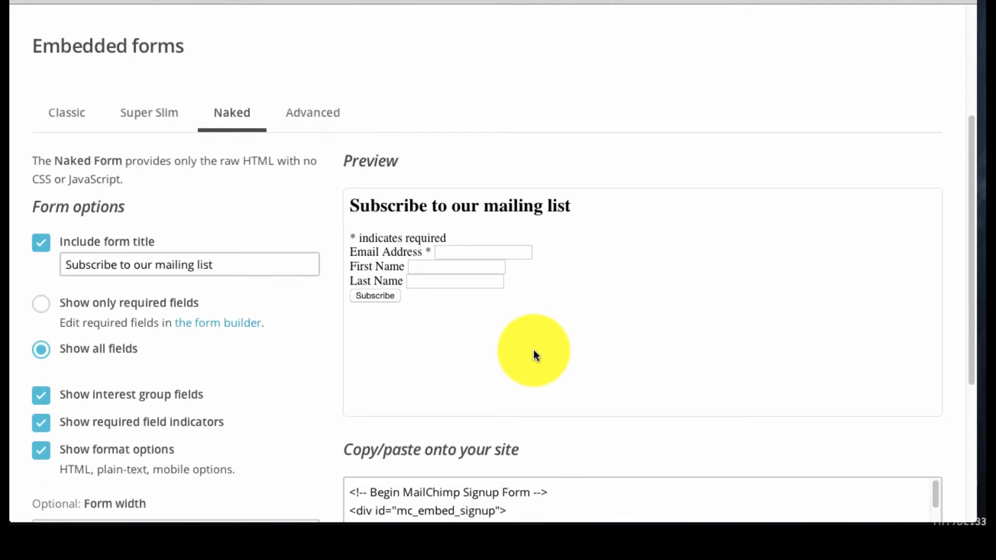
click(315, 116)
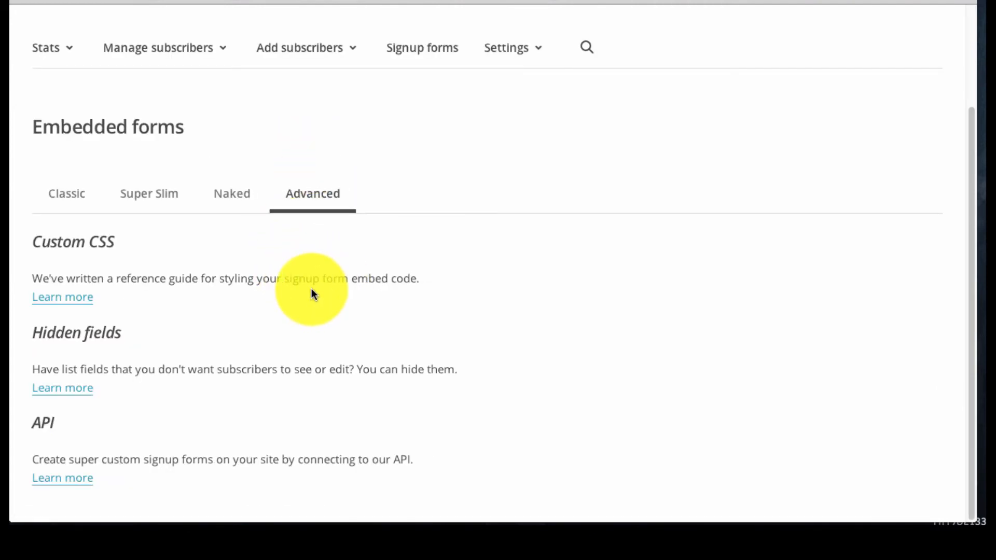
Step: Switch the embedded form to the Naked variant and select its entire HTML embed code for the site
click(223, 194)
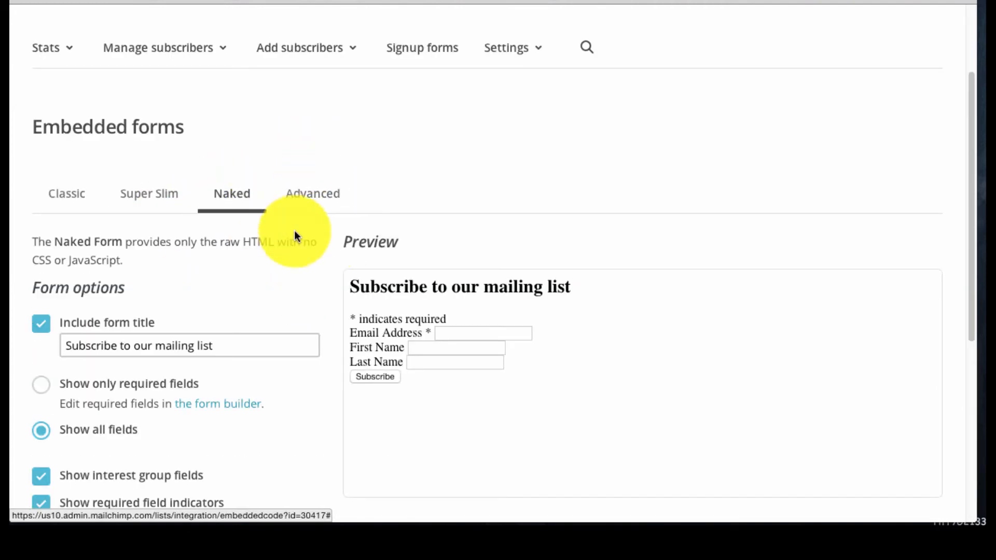
scroll(595, 176, down, 4)
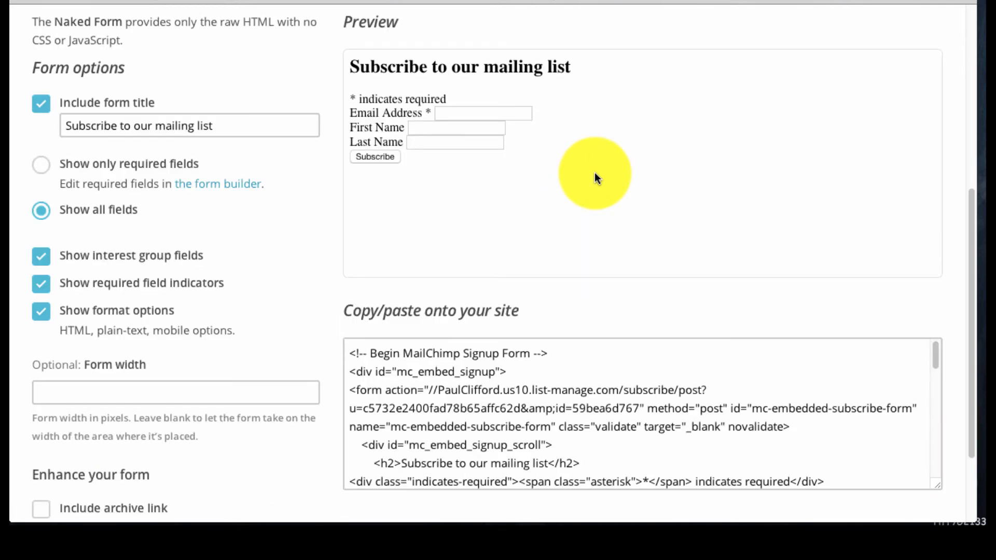
scroll(594, 177, down, 2)
scroll(396, 296, down, 3)
scroll(396, 297, up, 5)
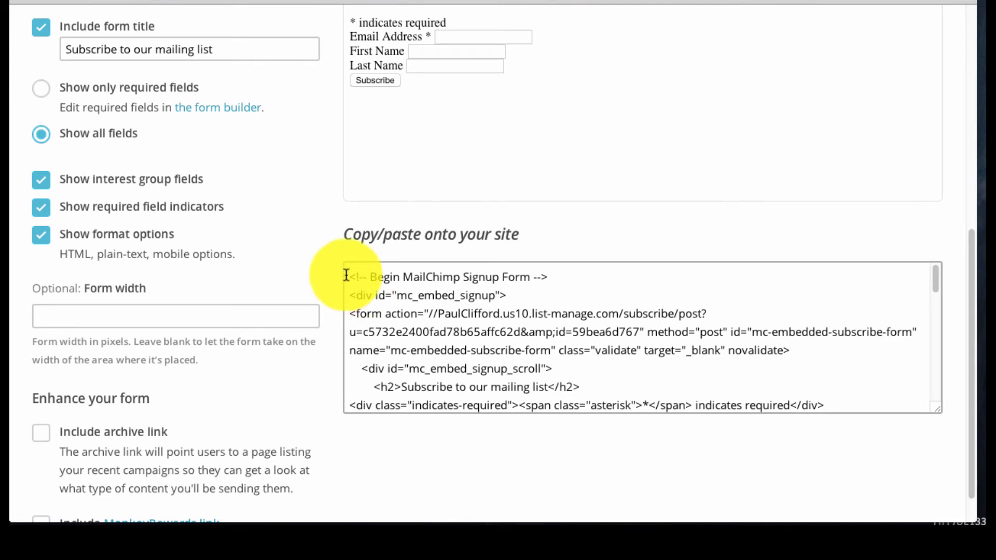
scroll(350, 272, up, 1)
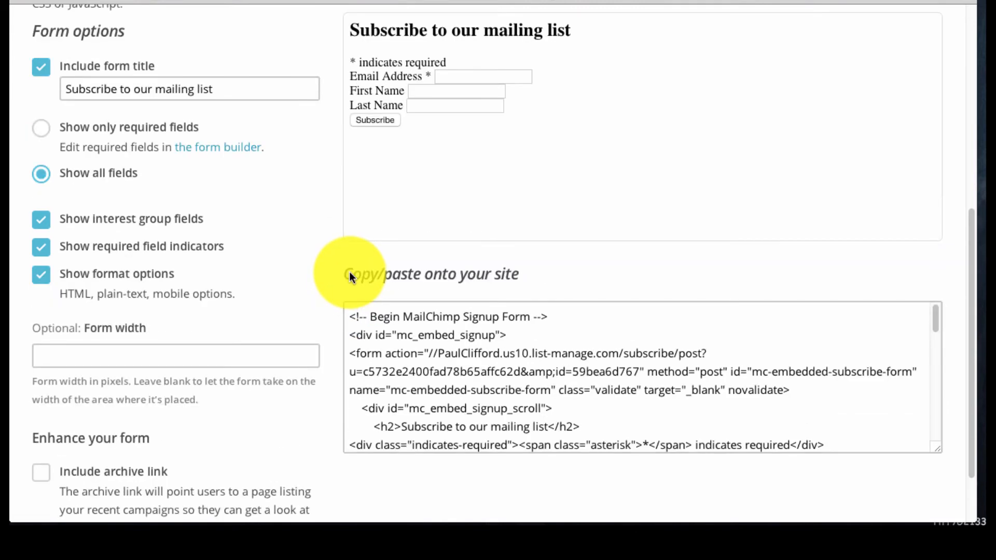
click(349, 315)
drag(349, 316, 520, 445)
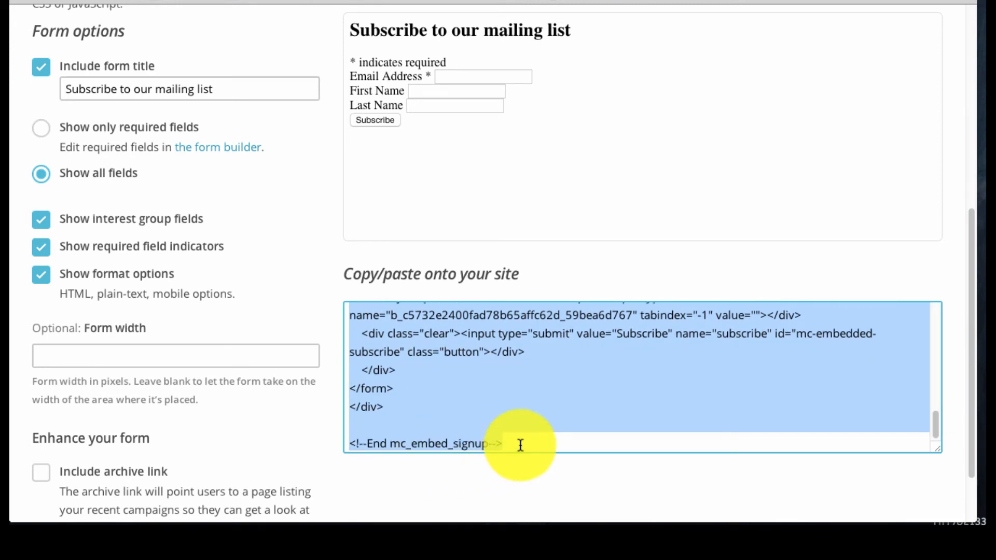